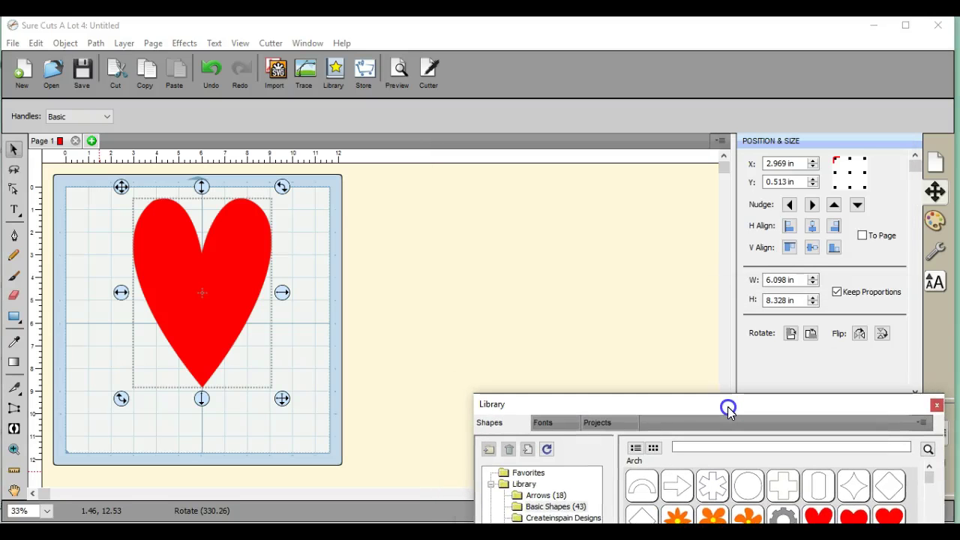
# Show the heart's Fill & Stroke settings and try a dashed line style on its outline.
pyautogui.click(935, 221)
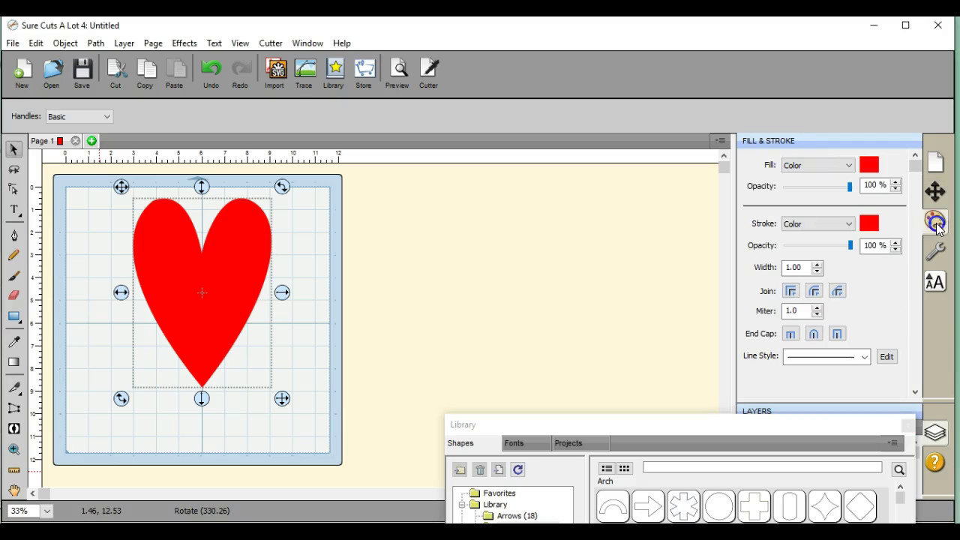
pyautogui.click(865, 359)
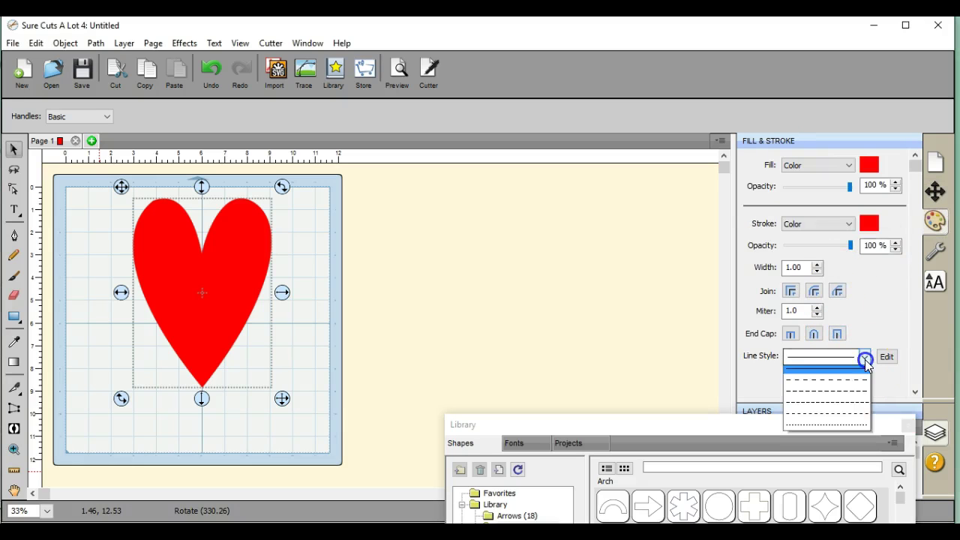
pyautogui.click(859, 383)
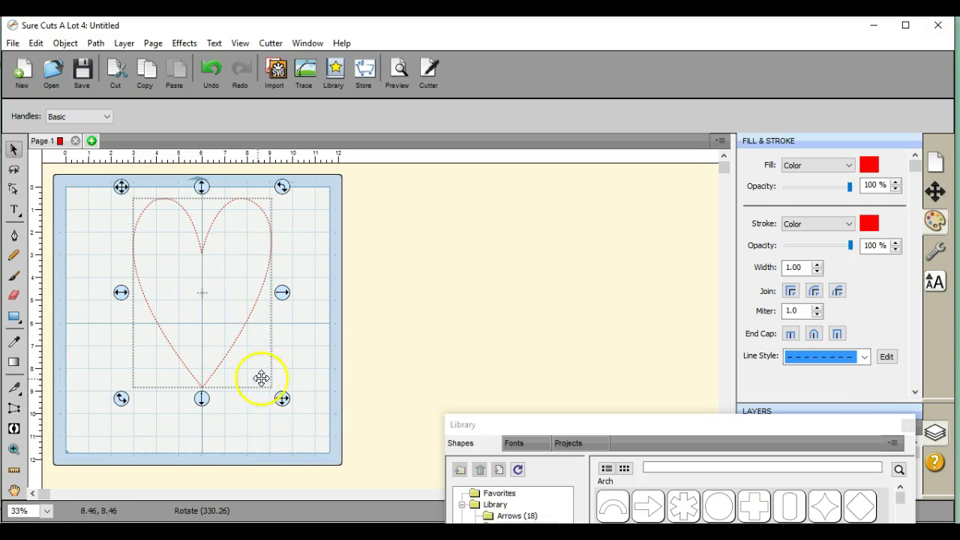
# Look through the cut style list and the Effects menu without changing anything.
pyautogui.click(934, 252)
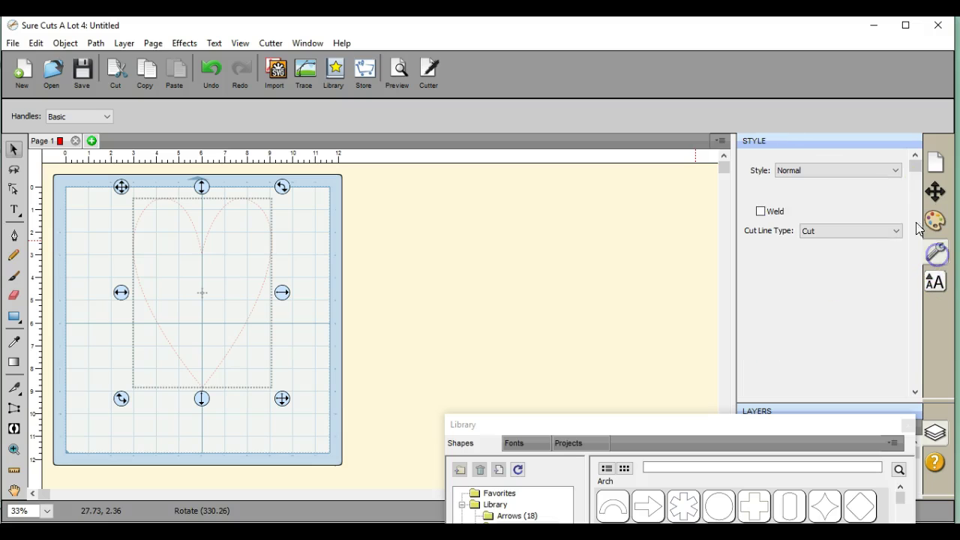
pyautogui.click(899, 172)
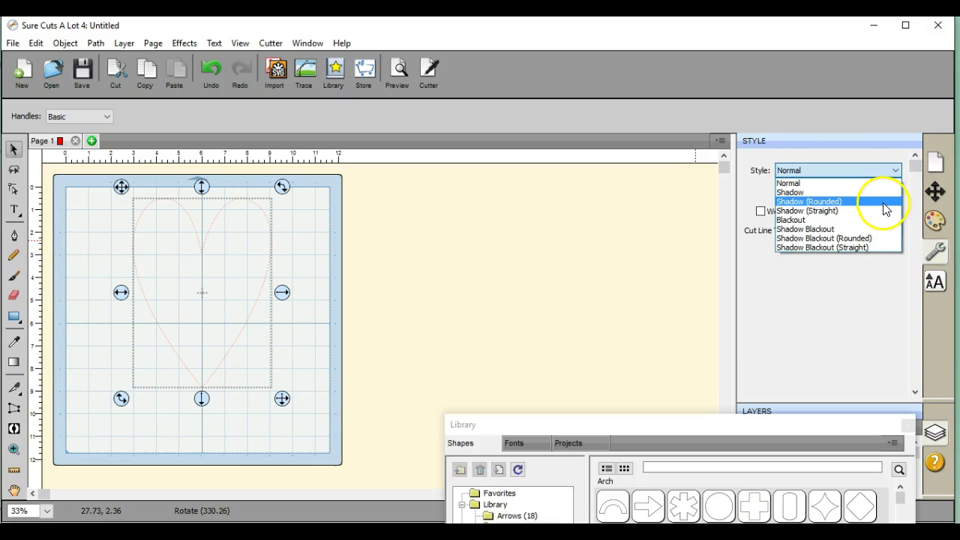
pyautogui.click(554, 394)
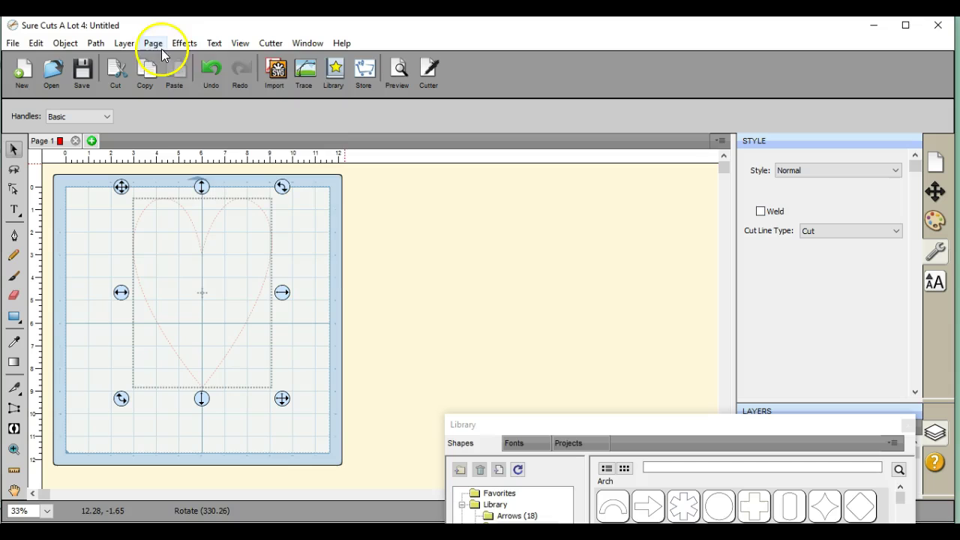
pyautogui.click(184, 43)
pyautogui.click(443, 137)
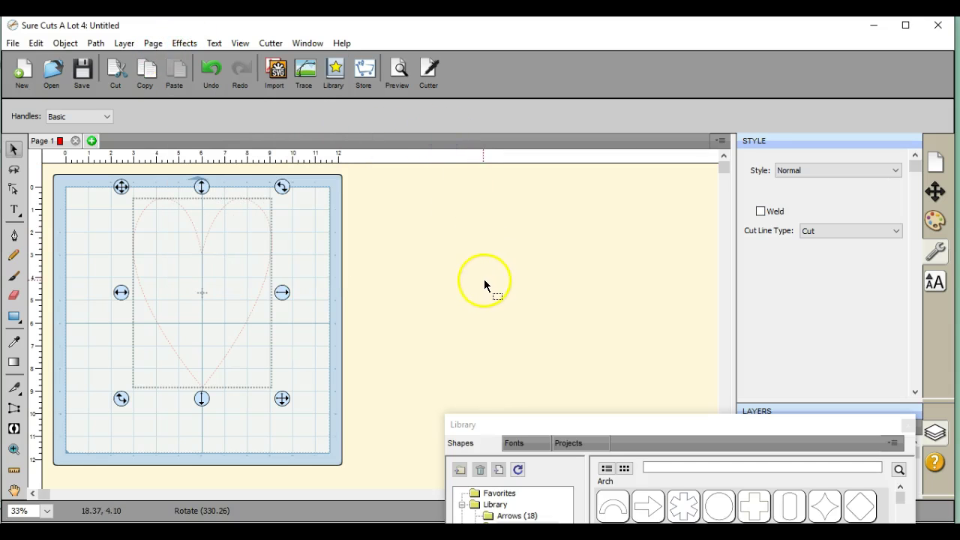
# Set the heart's line style back to solid in Fill & Stroke.
pyautogui.click(935, 220)
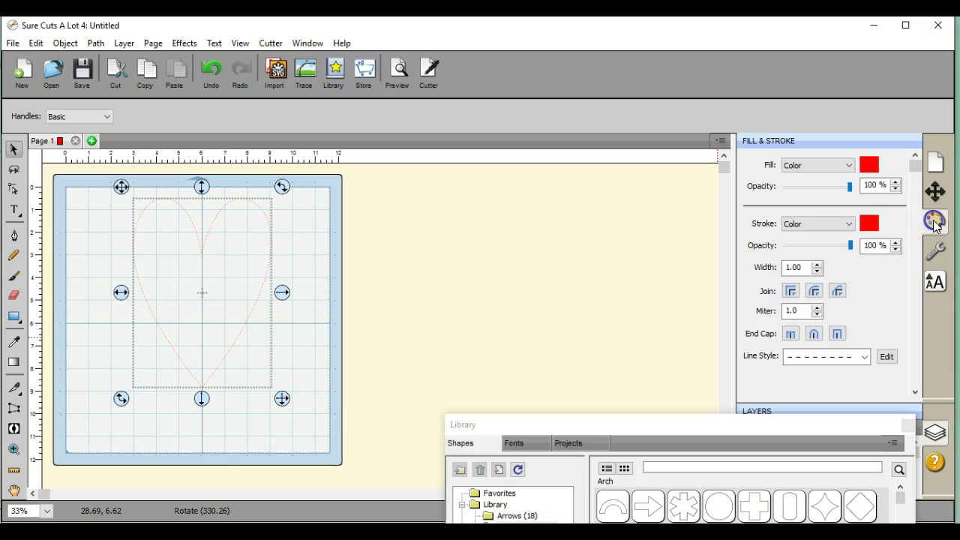
pyautogui.click(867, 357)
pyautogui.click(859, 372)
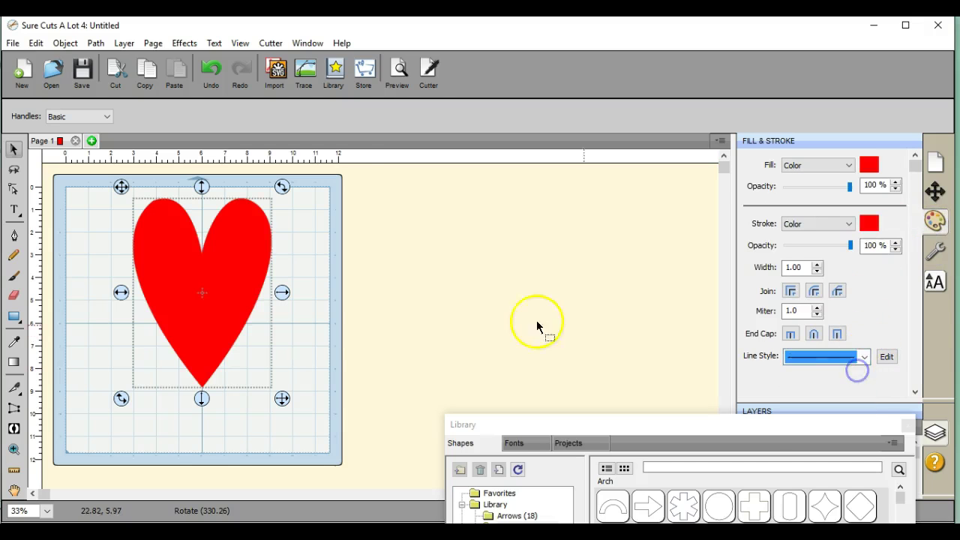
# Move the red heart off the mat to the lower right and raise the shape library.
pyautogui.click(177, 251)
pyautogui.moveTo(178, 251); pyautogui.dragTo(364, 392)
pyautogui.moveTo(587, 429); pyautogui.dragTo(589, 125)
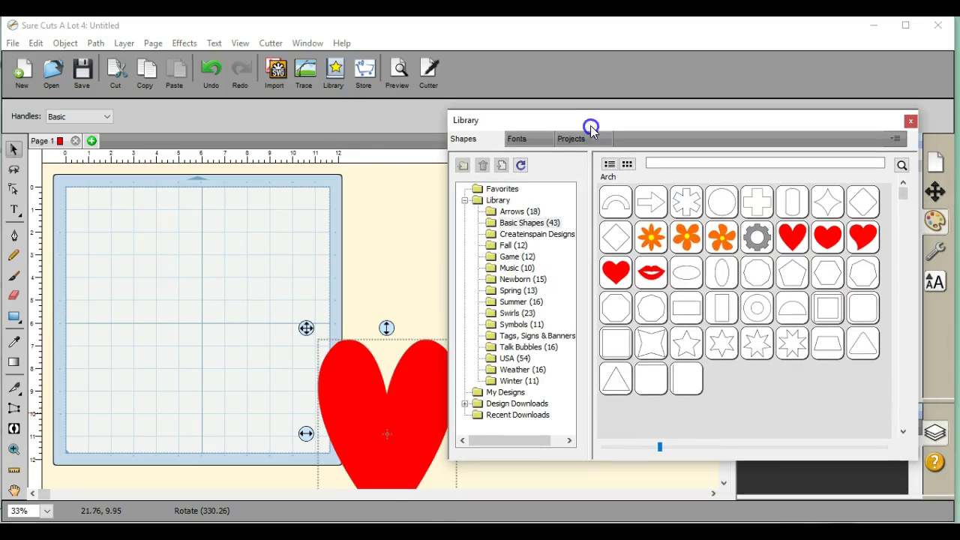
# Place a small rectangle on the mat's upper left and rotate it slightly.
pyautogui.moveTo(690, 323)
pyautogui.moveTo(142, 242)
pyautogui.mouseDown()
pyautogui.moveTo(167, 274)
pyautogui.moveTo(159, 267)
pyautogui.mouseUp()
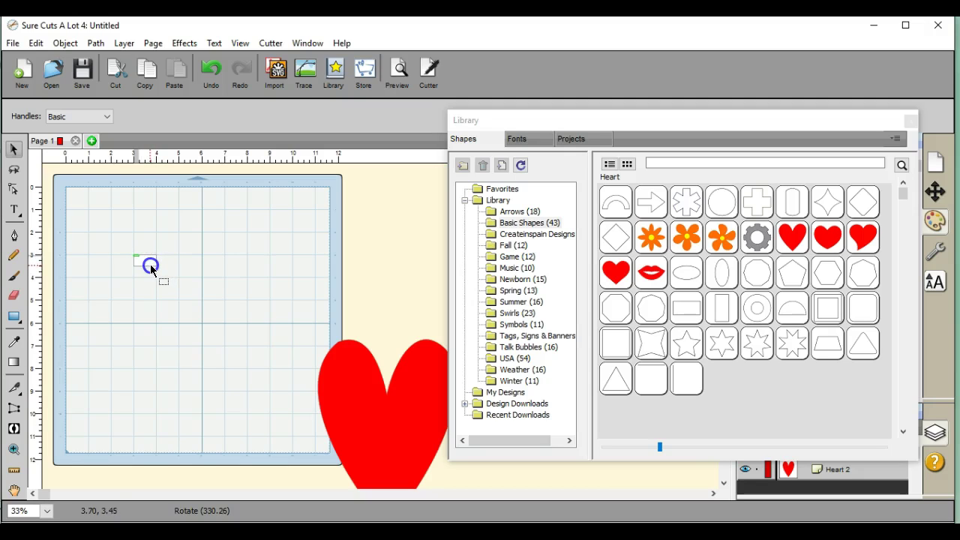
pyautogui.moveTo(151, 269); pyautogui.dragTo(151, 270)
pyautogui.moveTo(152, 269); pyautogui.dragTo(150, 270)
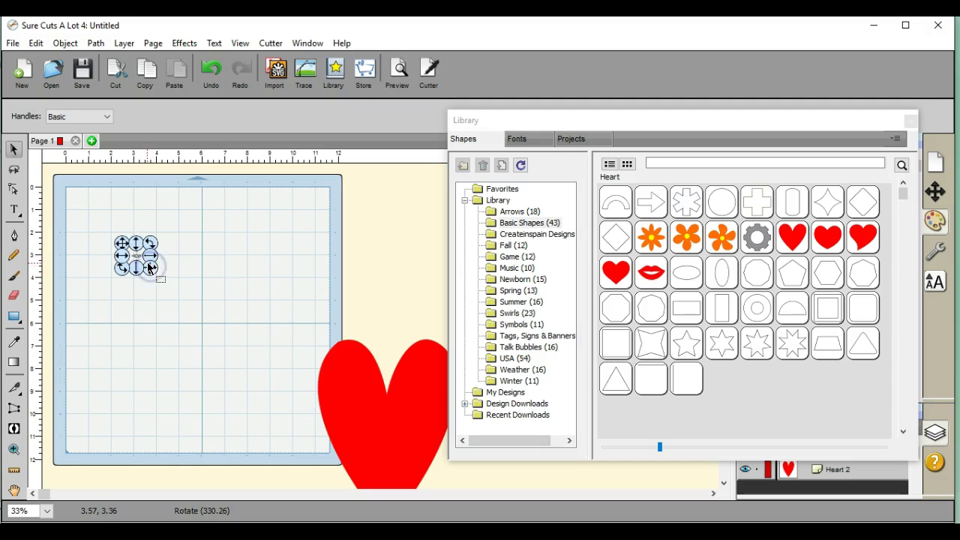
# Duplicate the rectangle into 90 columns spaced 0.100 in, then drag the red heart back onto the mat.
pyautogui.click(65, 43)
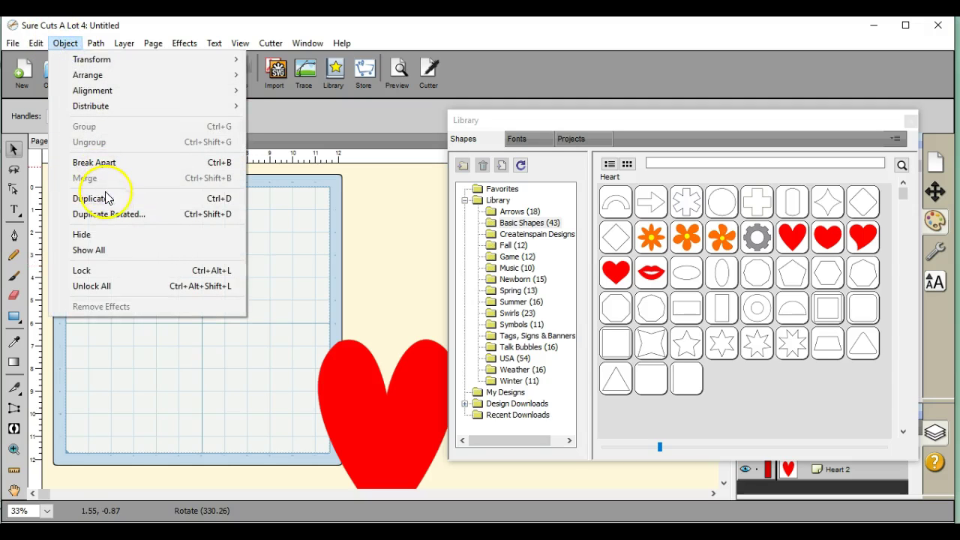
pyautogui.click(106, 198)
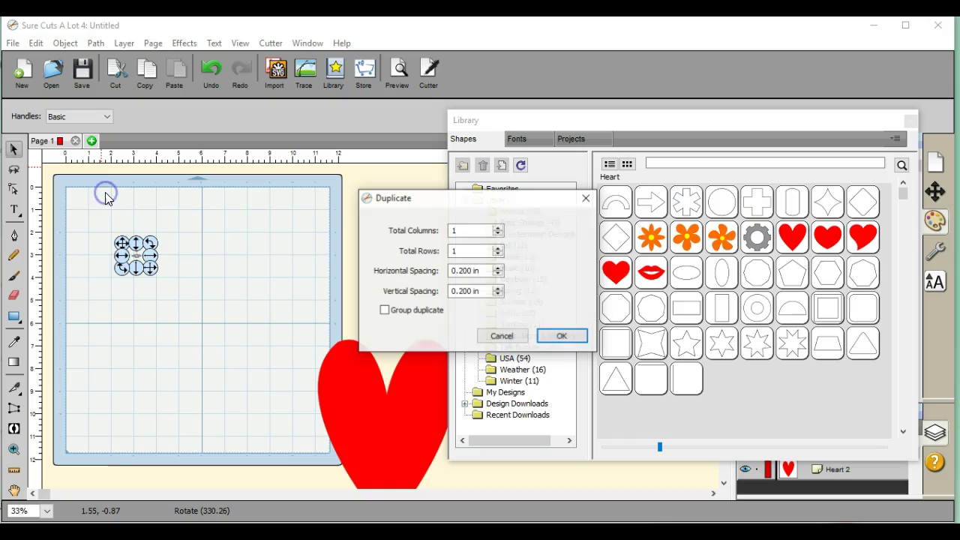
pyautogui.doubleClick(463, 271)
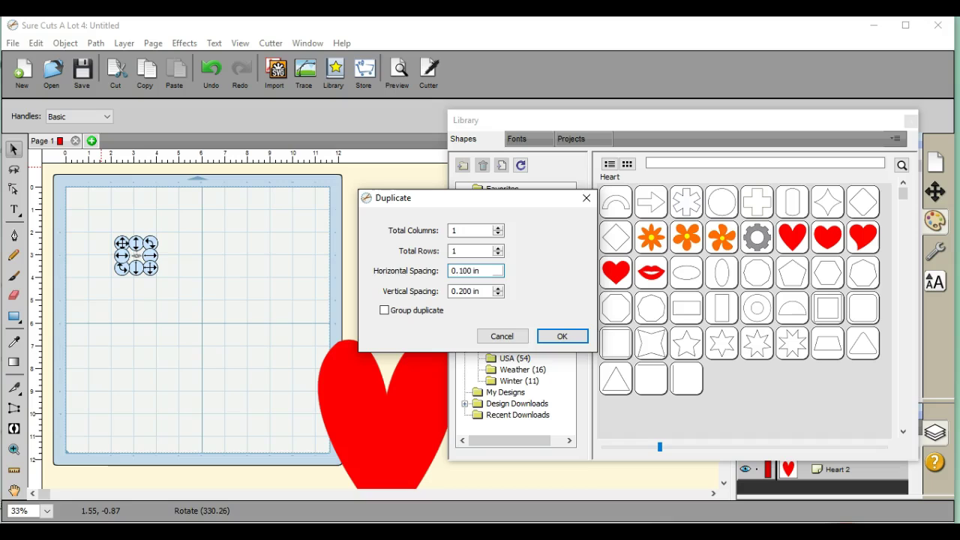
pyautogui.write('0.100')
pyautogui.doubleClick(454, 230)
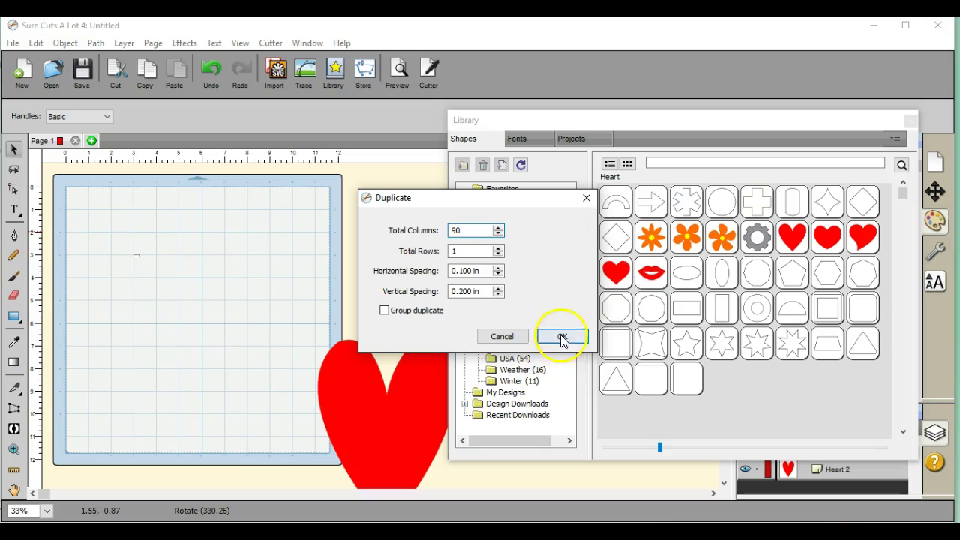
pyautogui.click(562, 337)
pyautogui.moveTo(666, 120)
pyautogui.mouseDown()
pyautogui.moveTo(745, 278)
pyautogui.moveTo(764, 354)
pyautogui.mouseUp()
pyautogui.moveTo(392, 420); pyautogui.dragTo(218, 347)
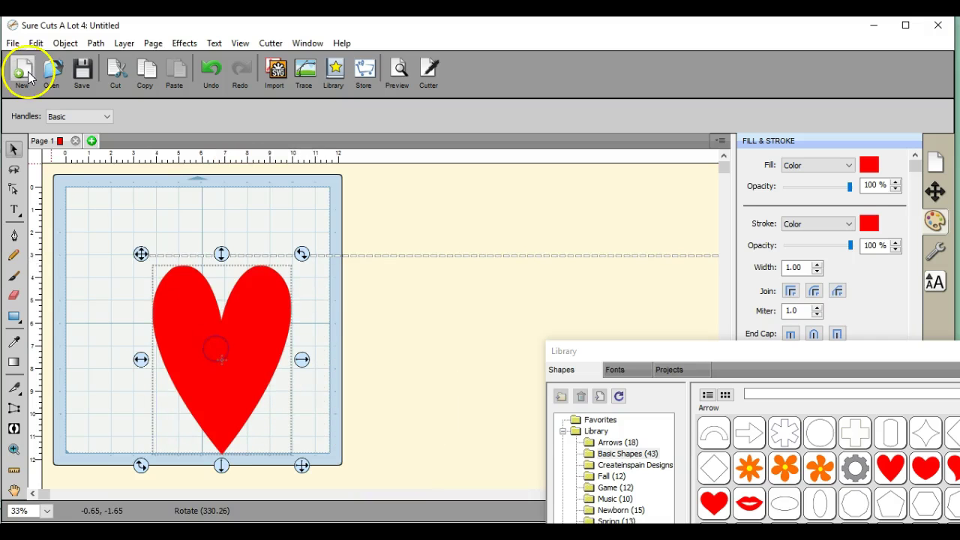
# Select all objects and apply Object On Path so the rectangles follow the heart's outline.
pyautogui.click(36, 43)
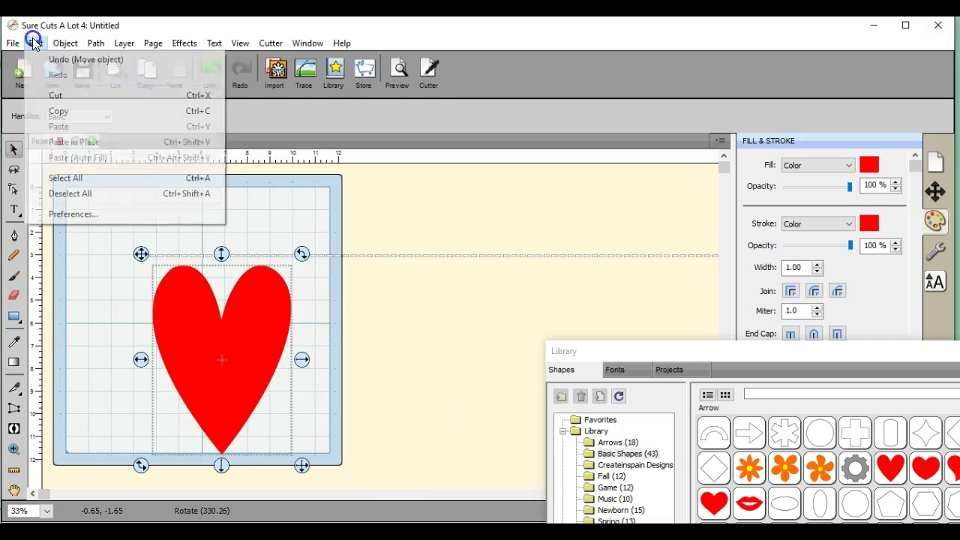
pyautogui.click(77, 180)
pyautogui.click(184, 42)
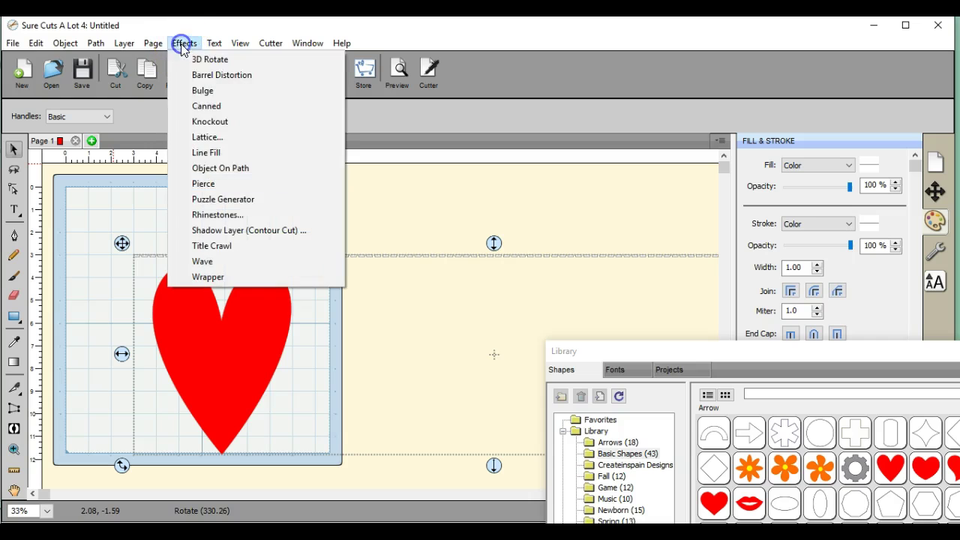
pyautogui.click(215, 168)
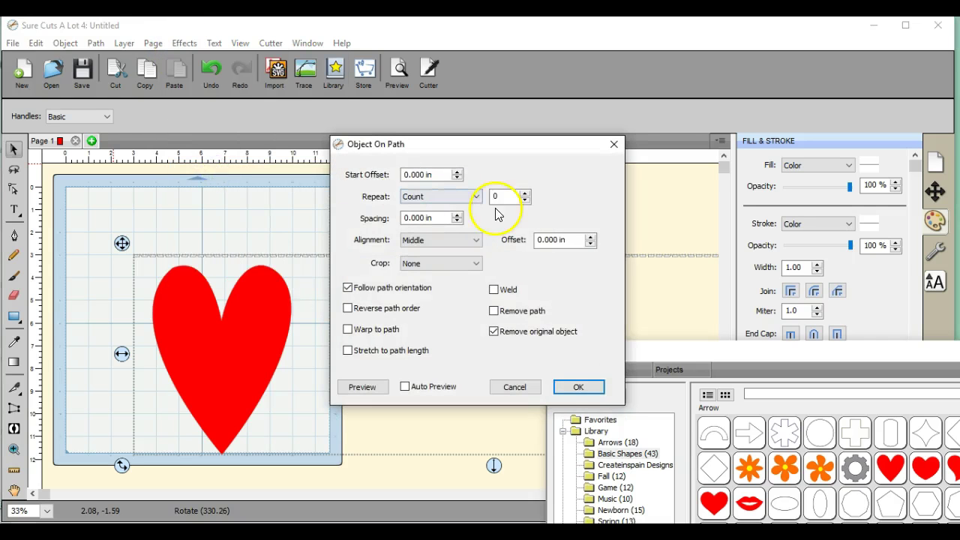
pyautogui.click(581, 385)
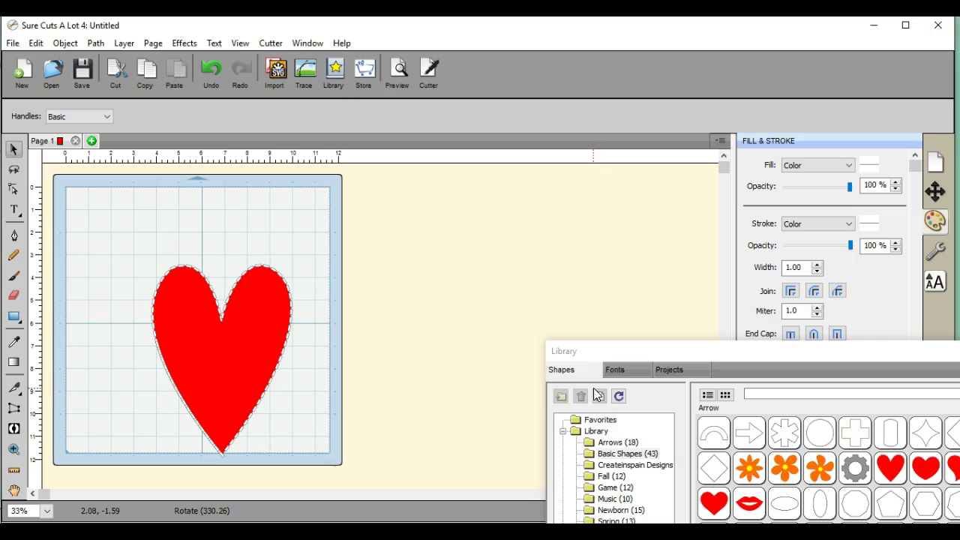
pyautogui.click(220, 422)
# Drag the red heart off the mat to the right.
pyautogui.click(145, 283)
pyautogui.click(199, 335)
pyautogui.moveTo(200, 335); pyautogui.dragTo(452, 289)
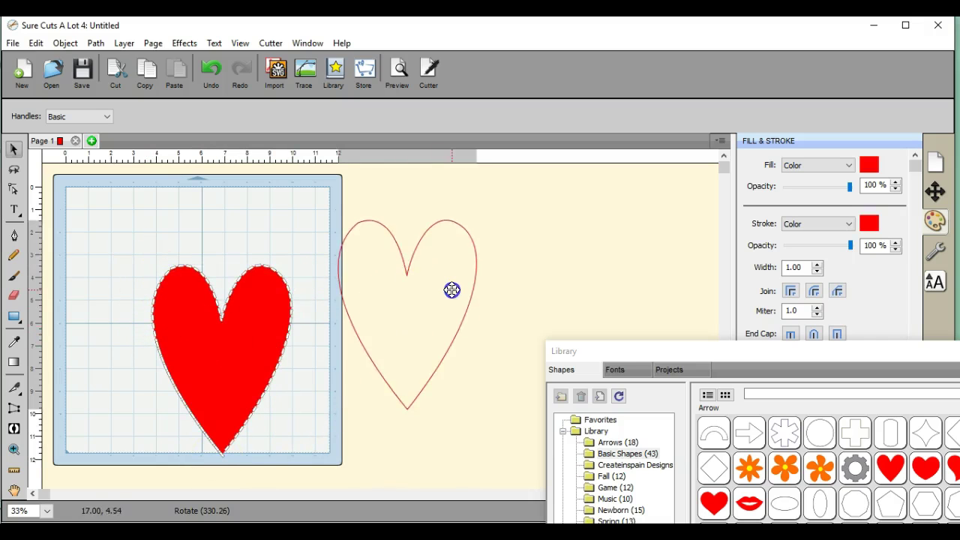
# Select the dashed heart outline and ungroup it with Object > Ungroup.
pyautogui.click(201, 428)
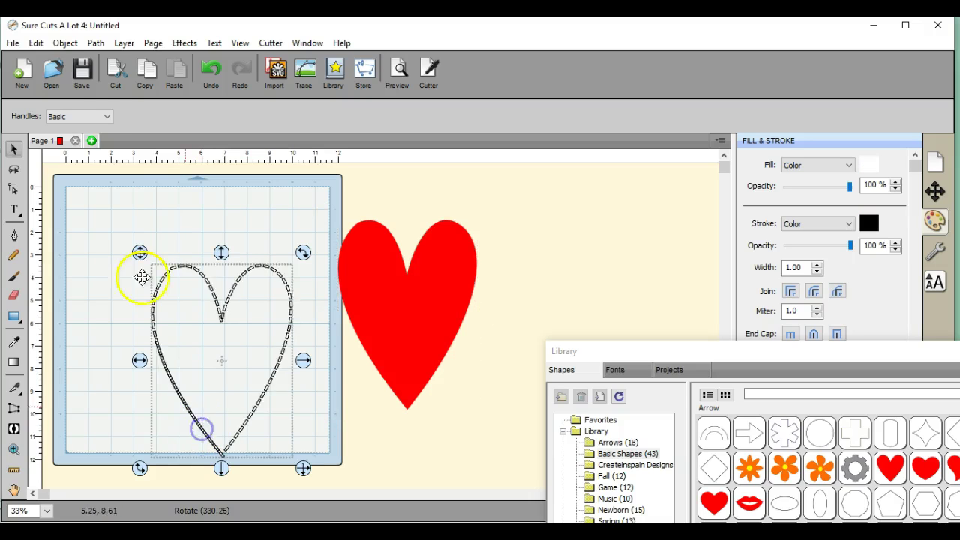
pyautogui.click(65, 43)
pyautogui.click(105, 142)
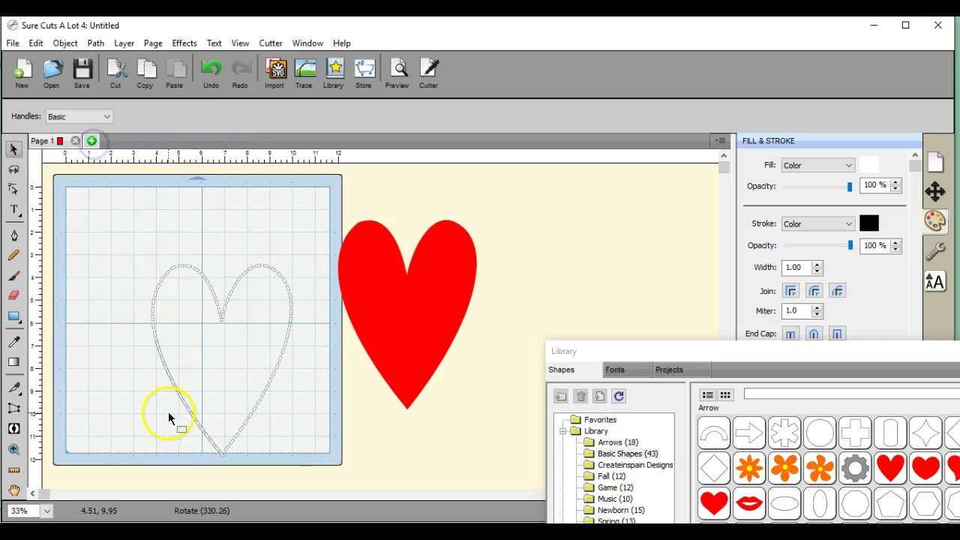
pyautogui.click(187, 405)
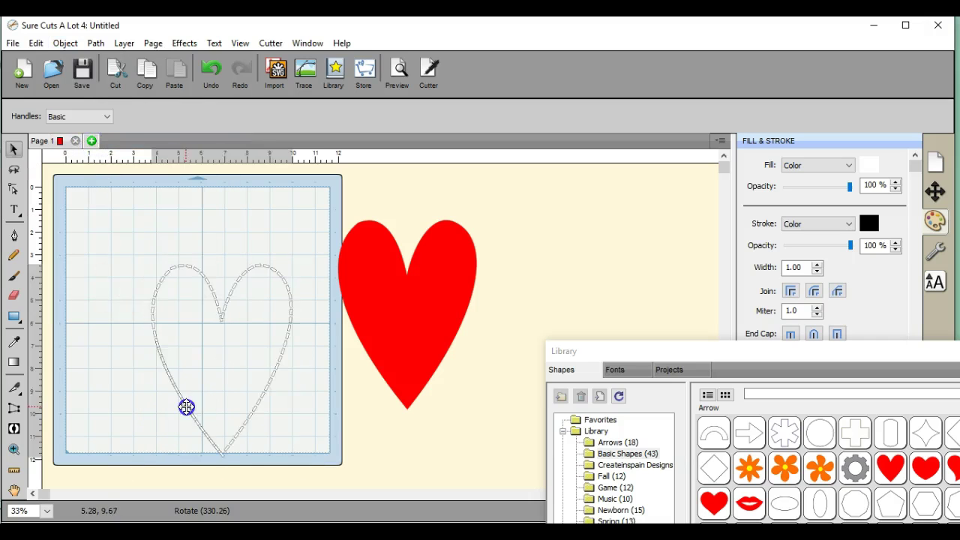
pyautogui.click(65, 43)
# Ungroup the dashed outline further and pull a single loose dash away from it.
pyautogui.click(116, 144)
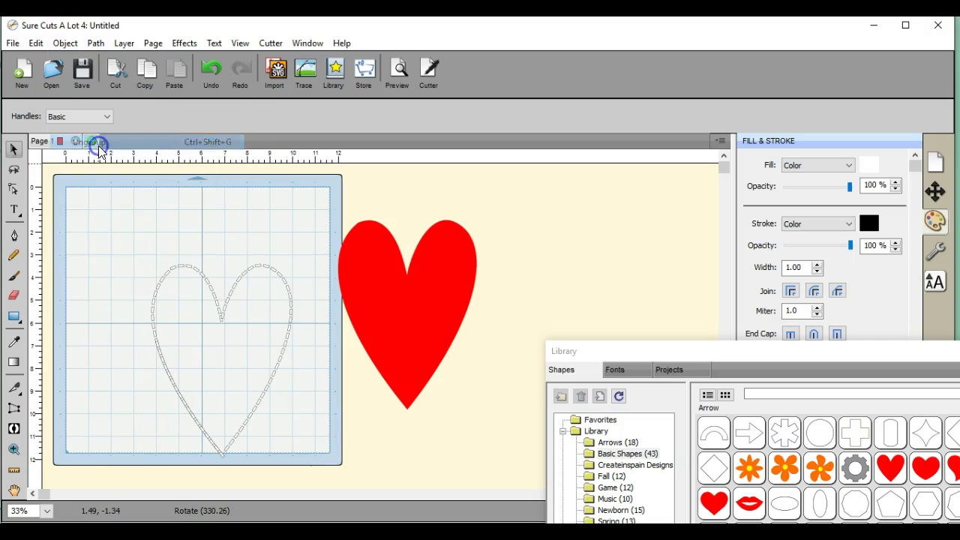
pyautogui.click(169, 374)
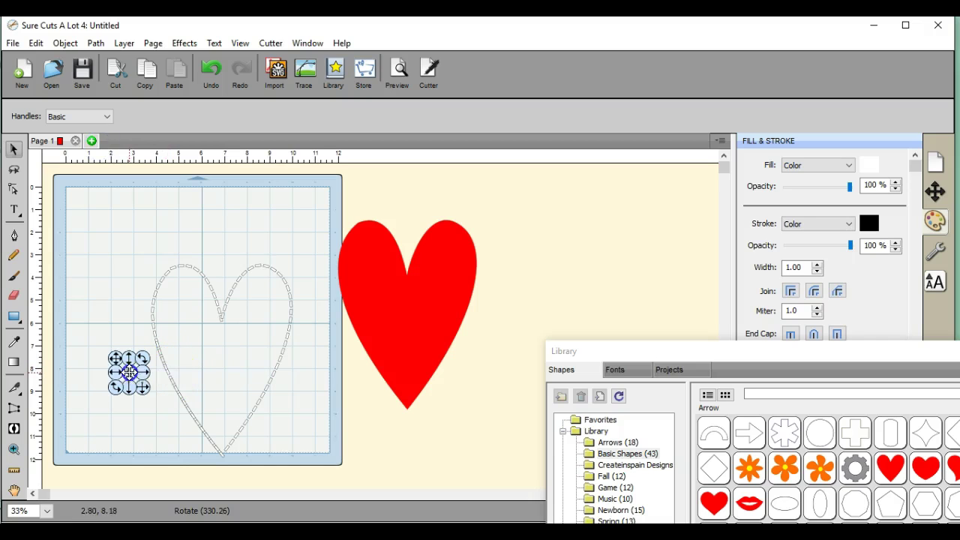
pyautogui.moveTo(165, 367); pyautogui.dragTo(144, 325)
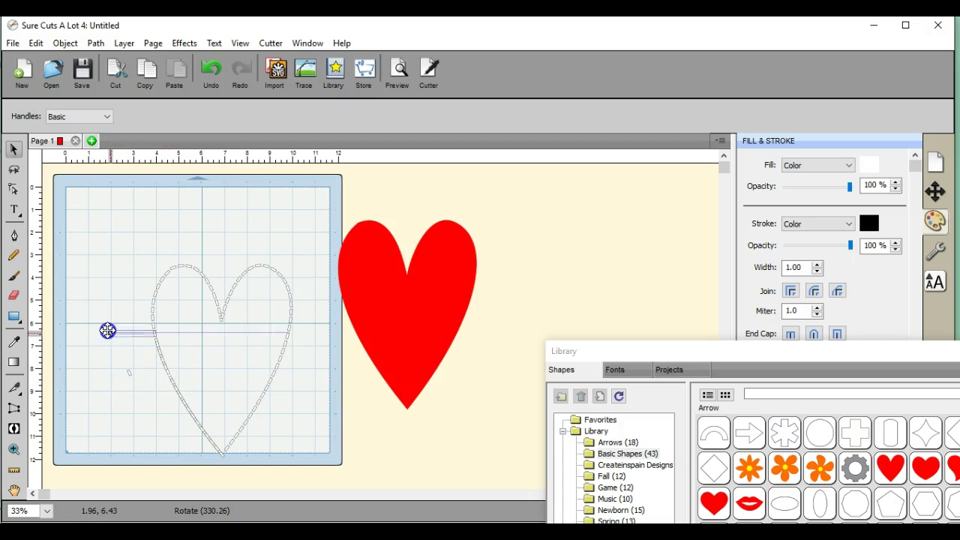
pyautogui.click(164, 365)
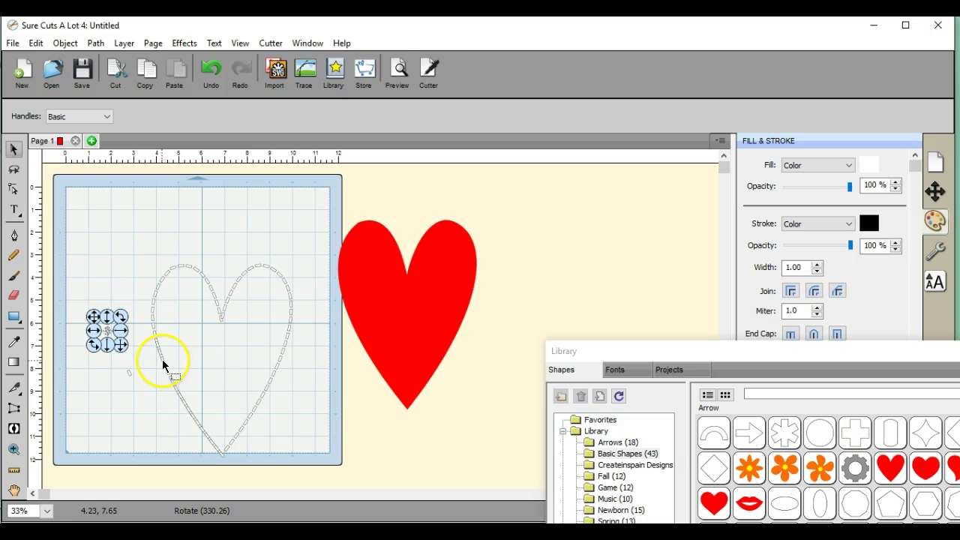
pyautogui.click(164, 360)
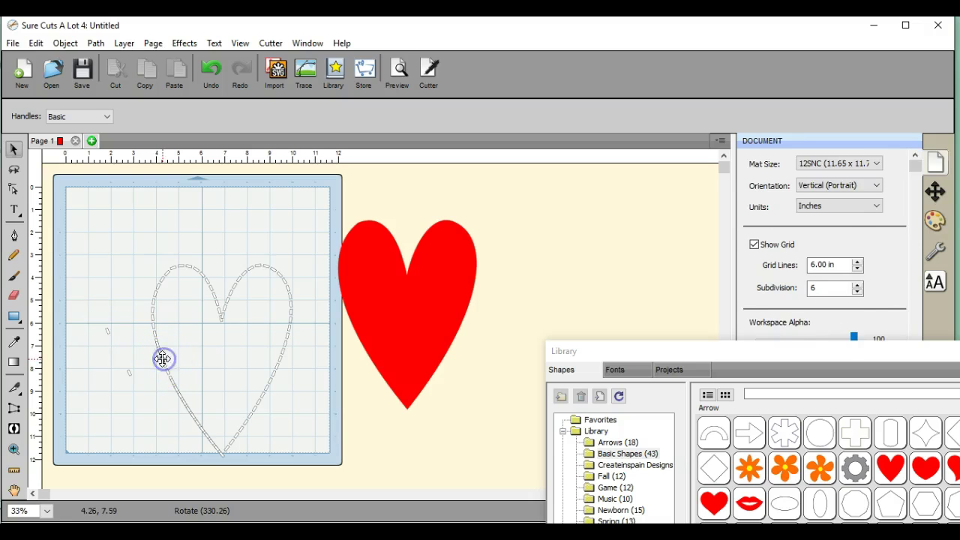
# Drag several more dash pieces from the outline's lower-left edge into a pile at the left.
pyautogui.moveTo(163, 359); pyautogui.dragTo(96, 358)
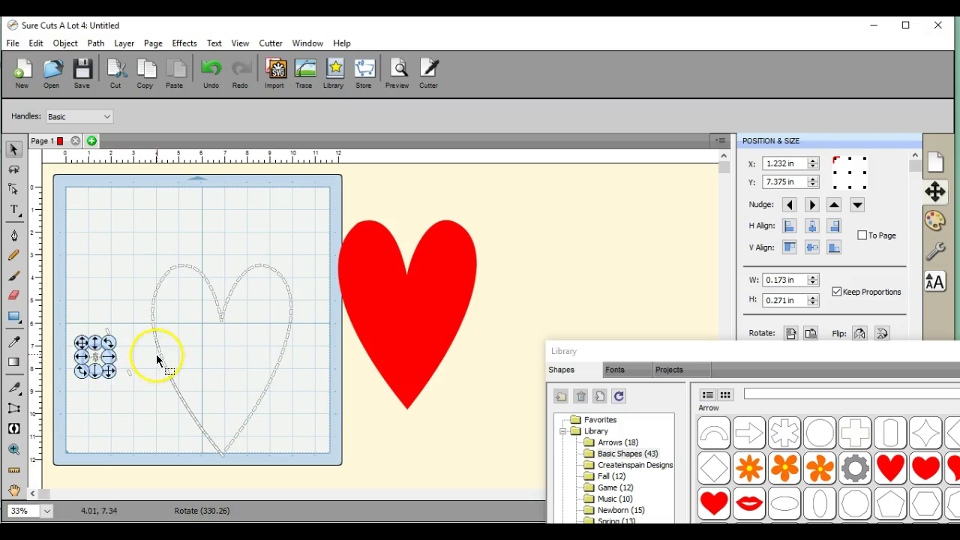
pyautogui.moveTo(156, 343); pyautogui.dragTo(95, 340)
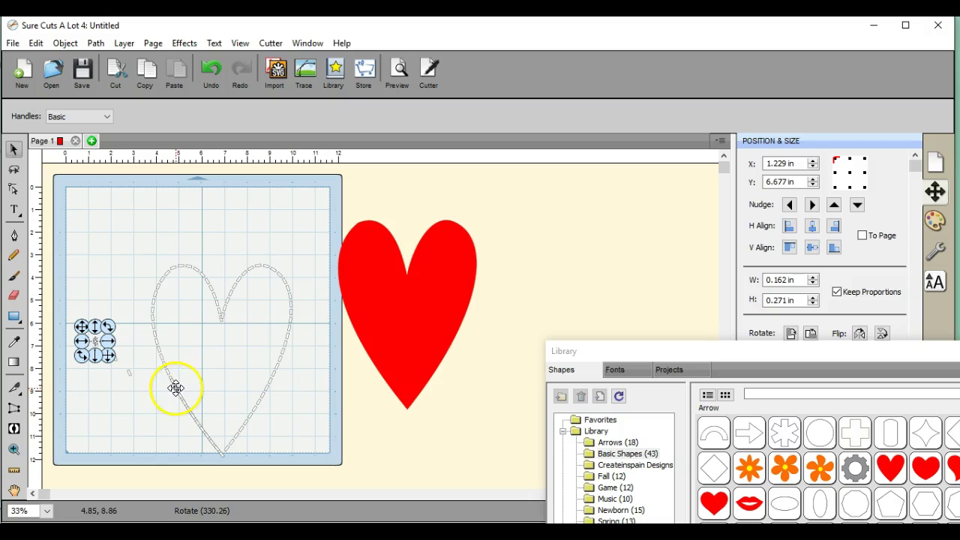
pyautogui.moveTo(175, 388); pyautogui.dragTo(91, 368)
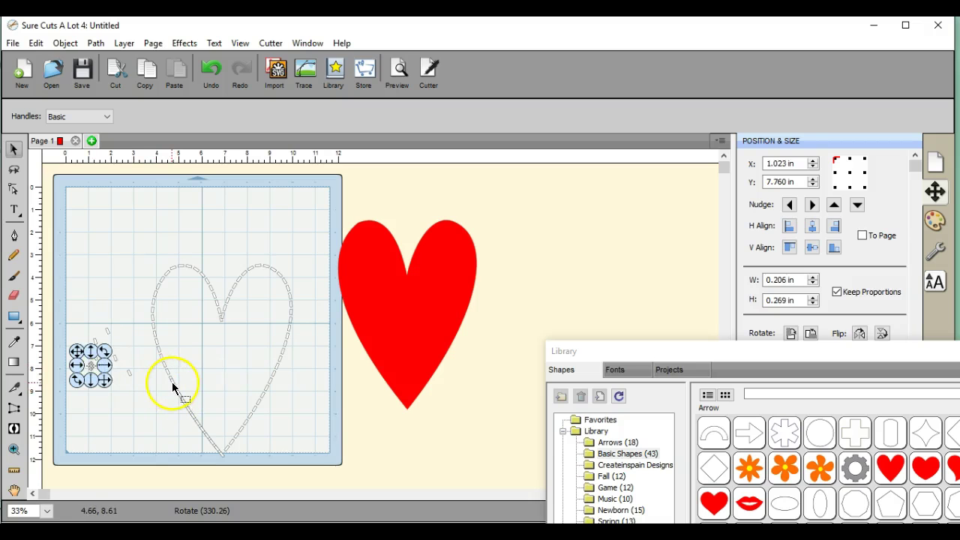
pyautogui.moveTo(171, 382); pyautogui.dragTo(79, 357)
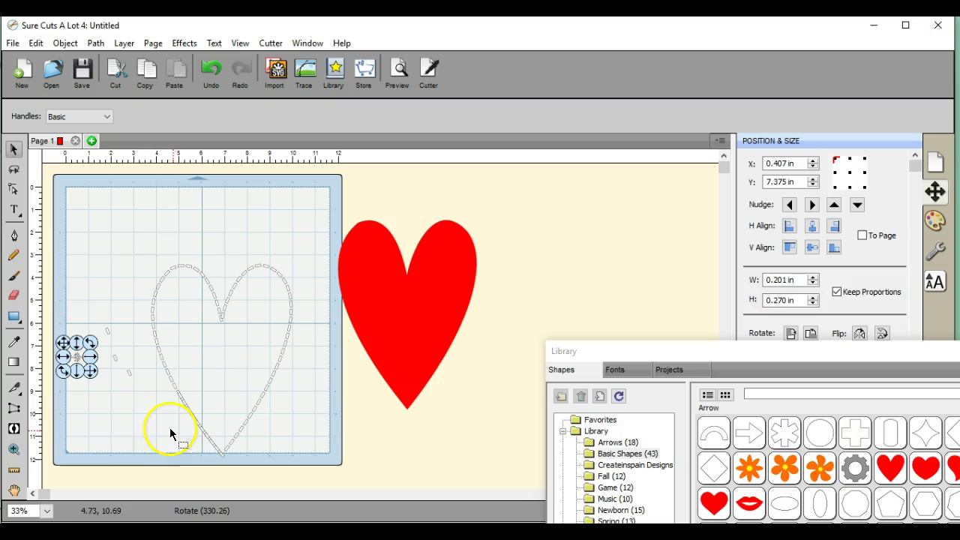
pyautogui.moveTo(181, 396); pyautogui.dragTo(87, 391)
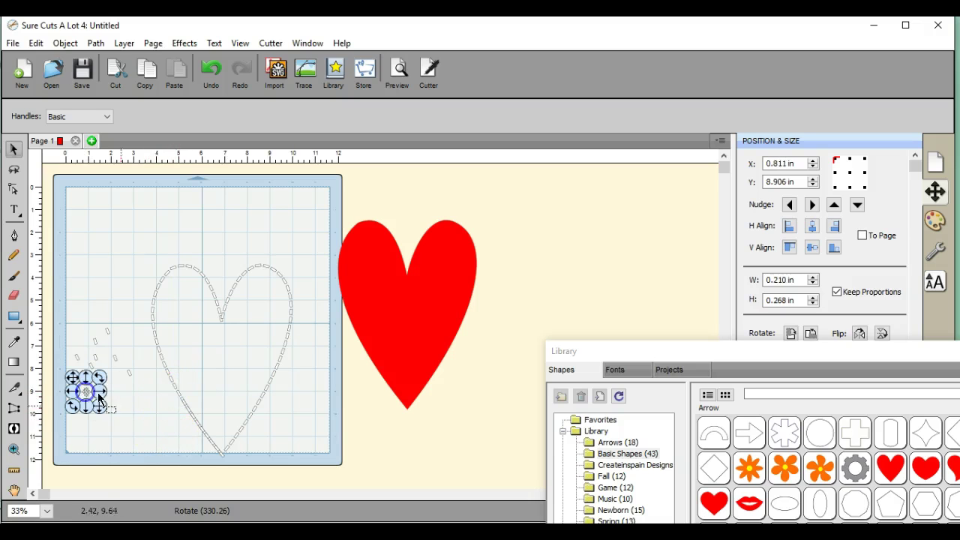
pyautogui.moveTo(185, 408); pyautogui.dragTo(87, 406)
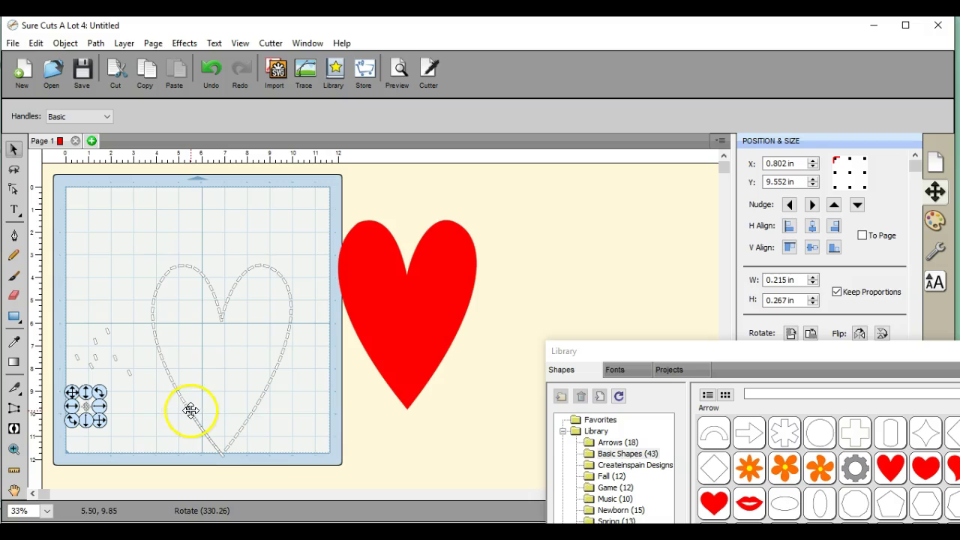
pyautogui.moveTo(188, 410); pyautogui.dragTo(99, 414)
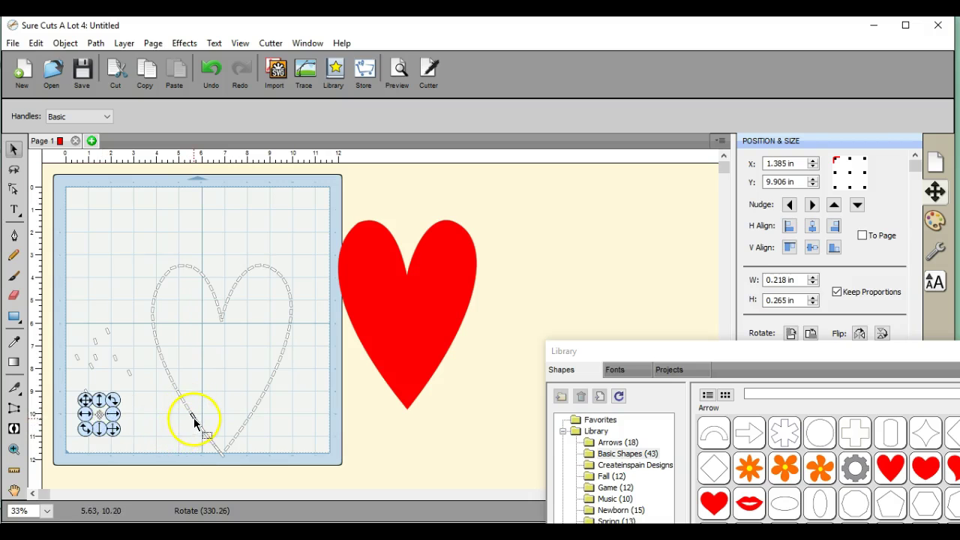
pyautogui.moveTo(195, 414); pyautogui.dragTo(130, 408)
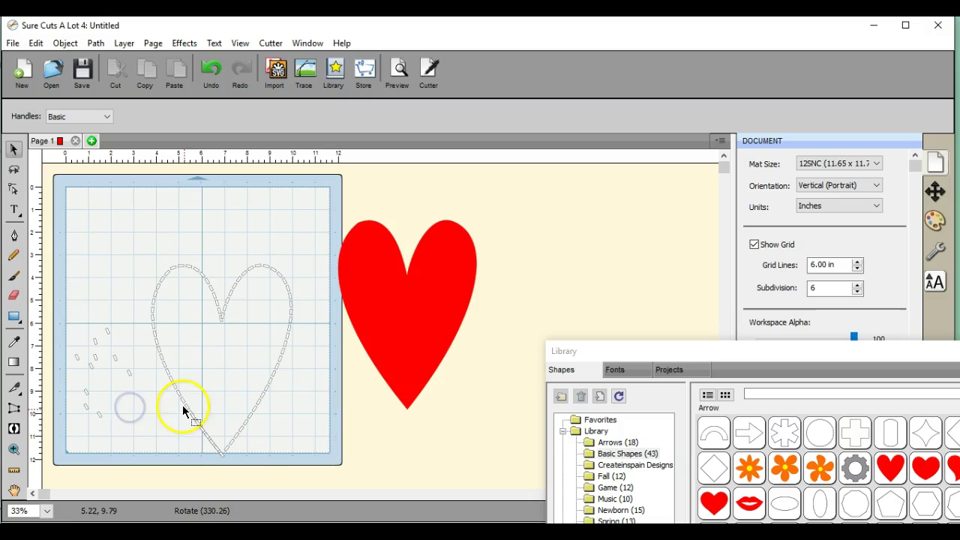
# Drag the remaining stray dashes, including the bottom-tip dash, to the mat's left edge.
pyautogui.moveTo(194, 416); pyautogui.dragTo(95, 381)
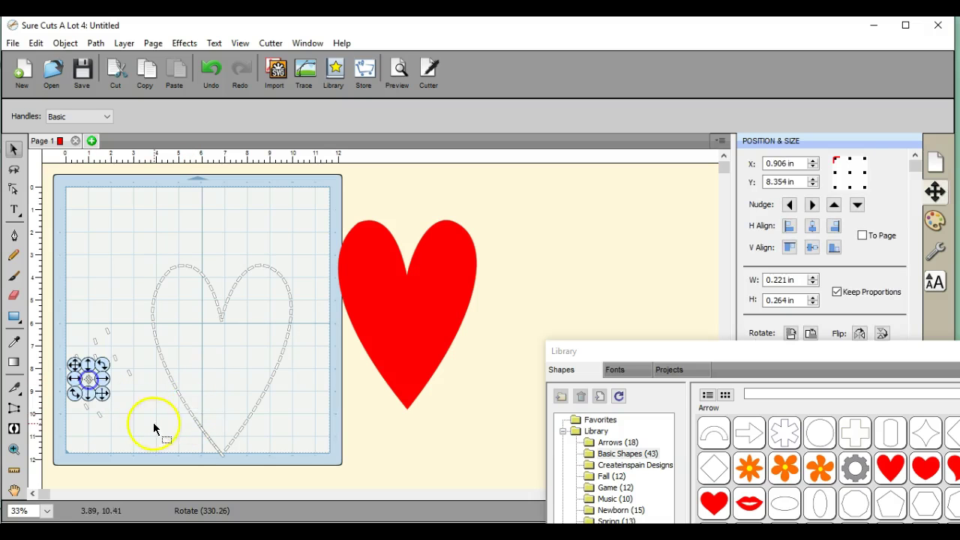
pyautogui.moveTo(195, 422); pyautogui.dragTo(86, 395)
pyautogui.moveTo(210, 430); pyautogui.dragTo(118, 398)
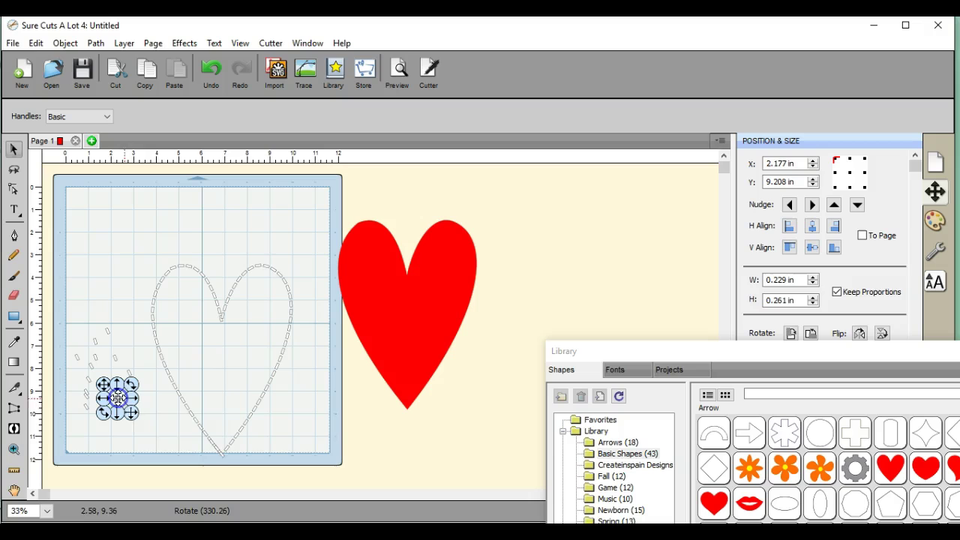
pyautogui.moveTo(211, 443); pyautogui.dragTo(66, 404)
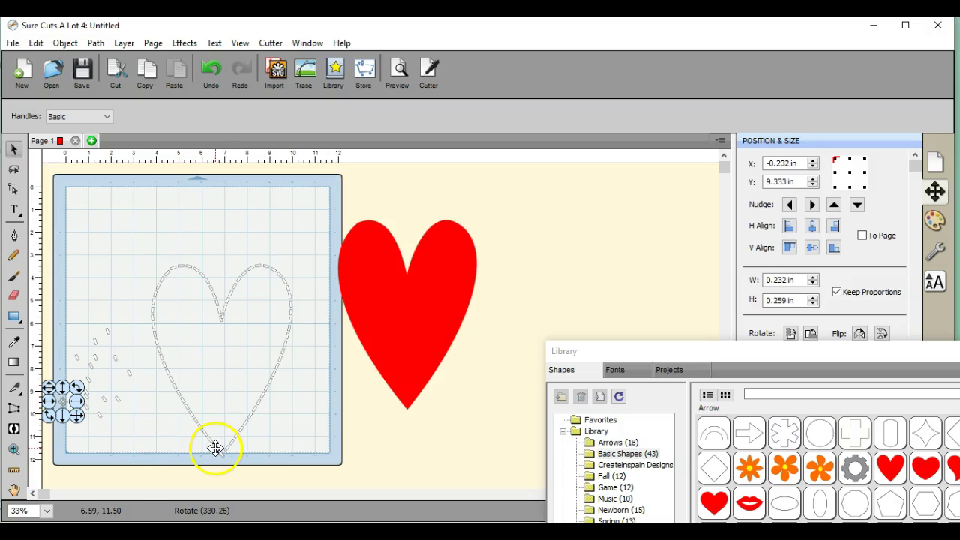
pyautogui.moveTo(63, 401); pyautogui.dragTo(85, 424)
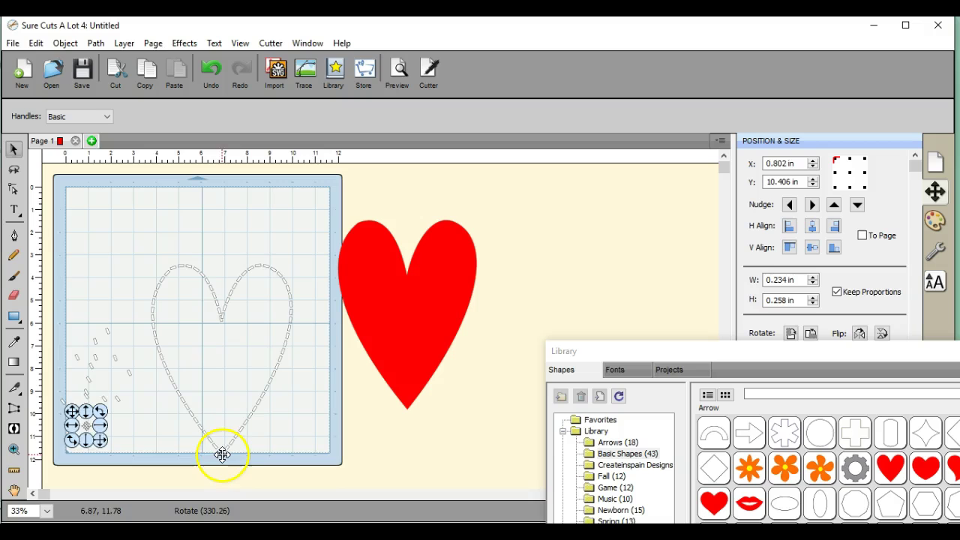
pyautogui.moveTo(219, 454); pyautogui.dragTo(56, 392)
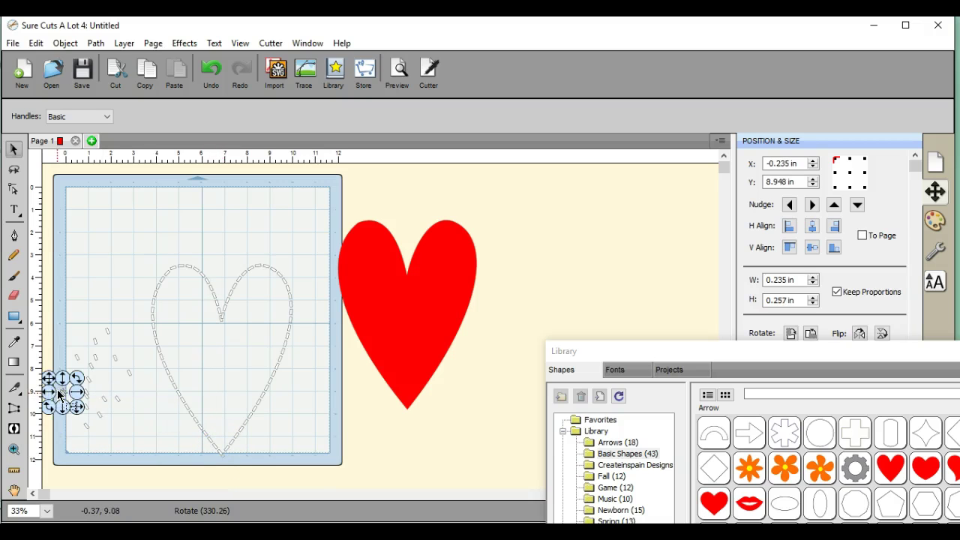
# Box-select the loose dash pieces at the left and delete them from the right-click menu.
pyautogui.moveTo(43, 300); pyautogui.dragTo(147, 459)
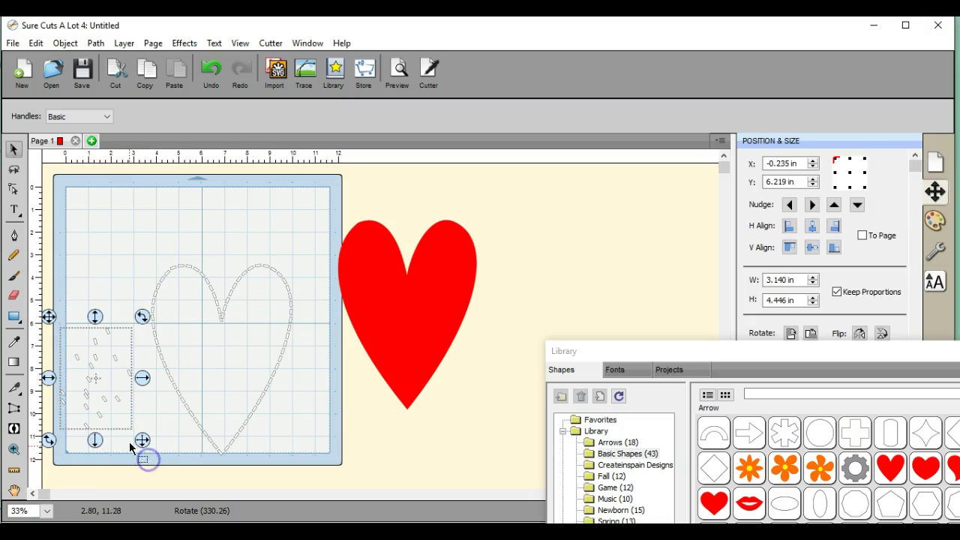
pyautogui.rightClick(74, 367)
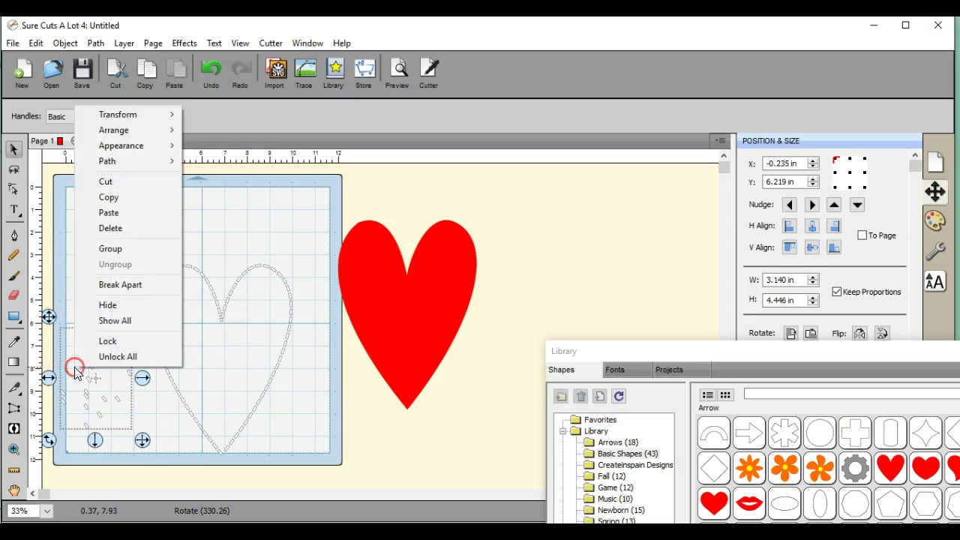
pyautogui.click(117, 228)
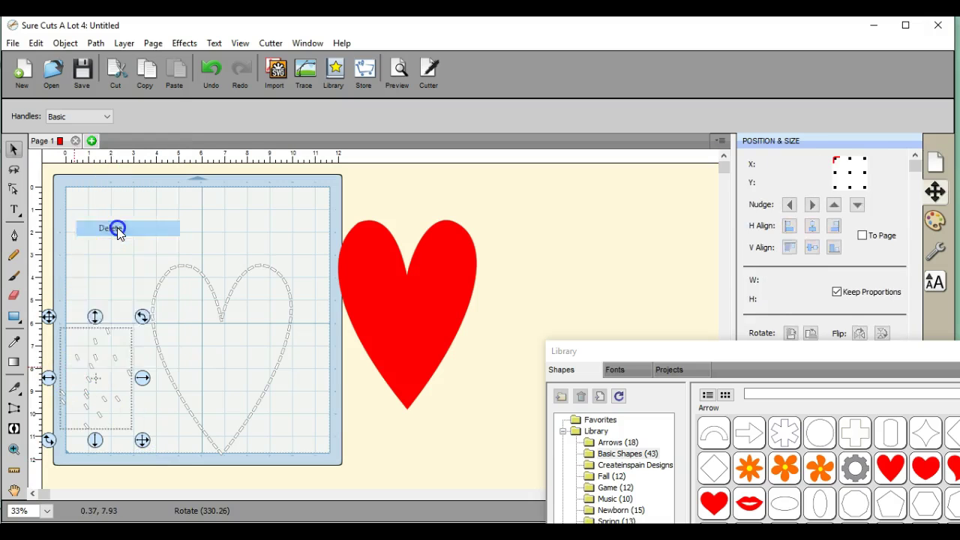
# Box-select only the dashed heart outline on the canvas.
pyautogui.click(410, 299)
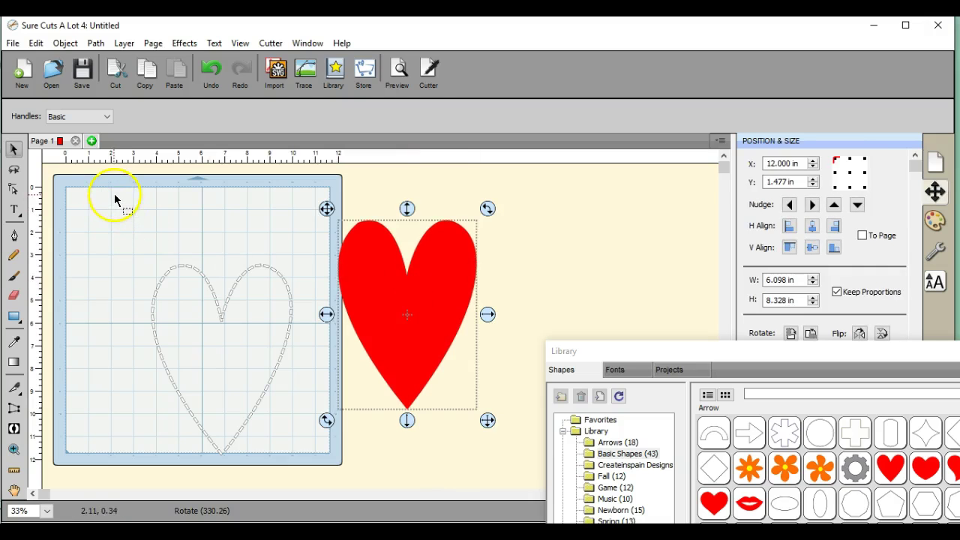
pyautogui.moveTo(108, 175); pyautogui.dragTo(525, 465)
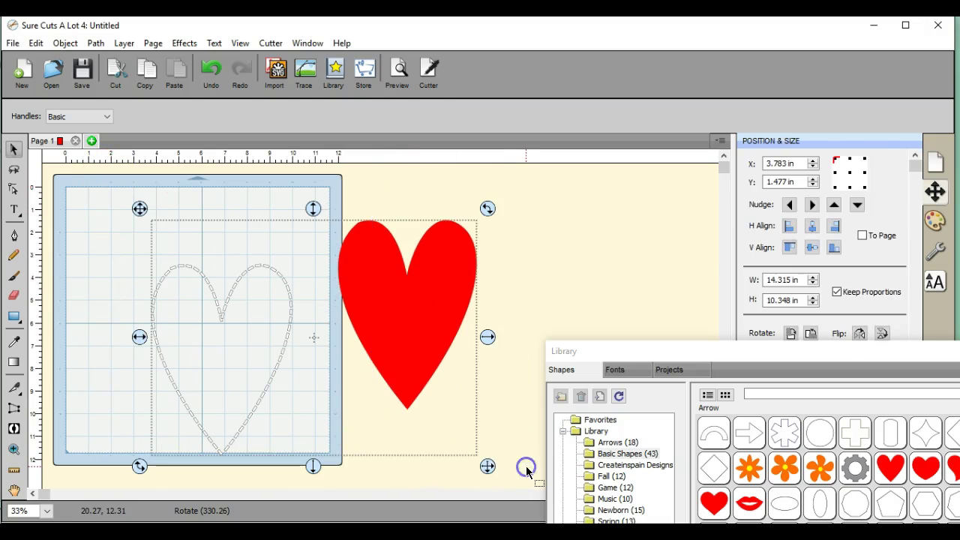
pyautogui.click(78, 261)
pyautogui.moveTo(116, 208); pyautogui.dragTo(300, 474)
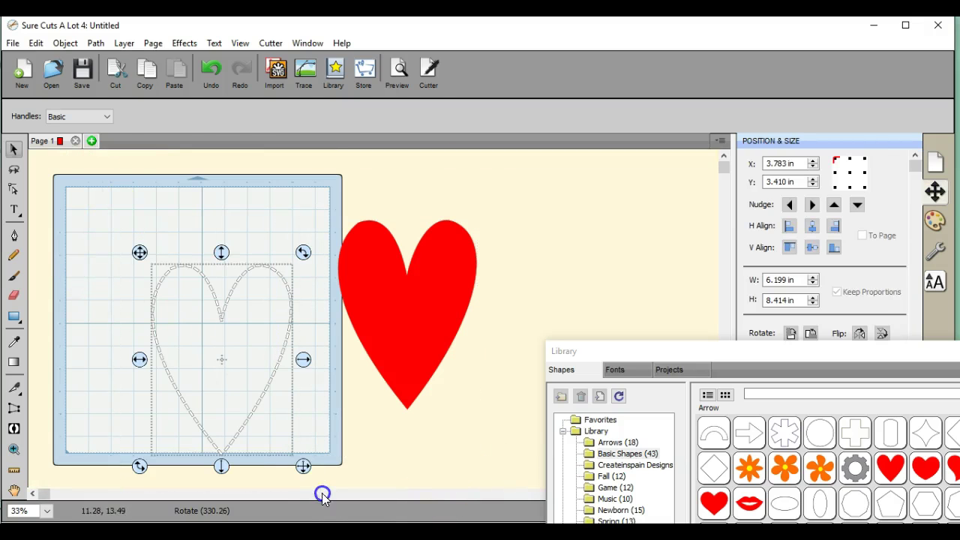
# Group the dashed outline, then centre both hearts horizontally and vertically to the page.
pyautogui.click(66, 43)
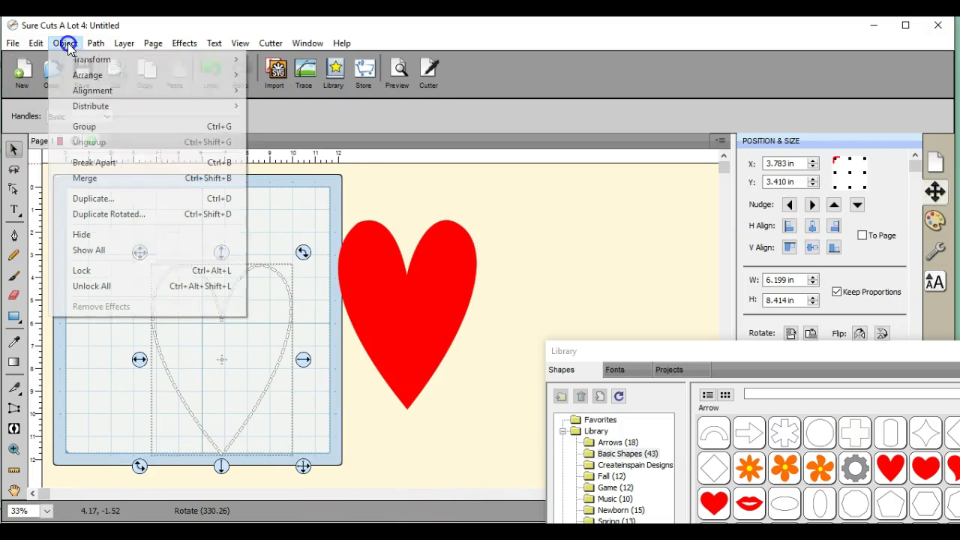
pyautogui.click(98, 126)
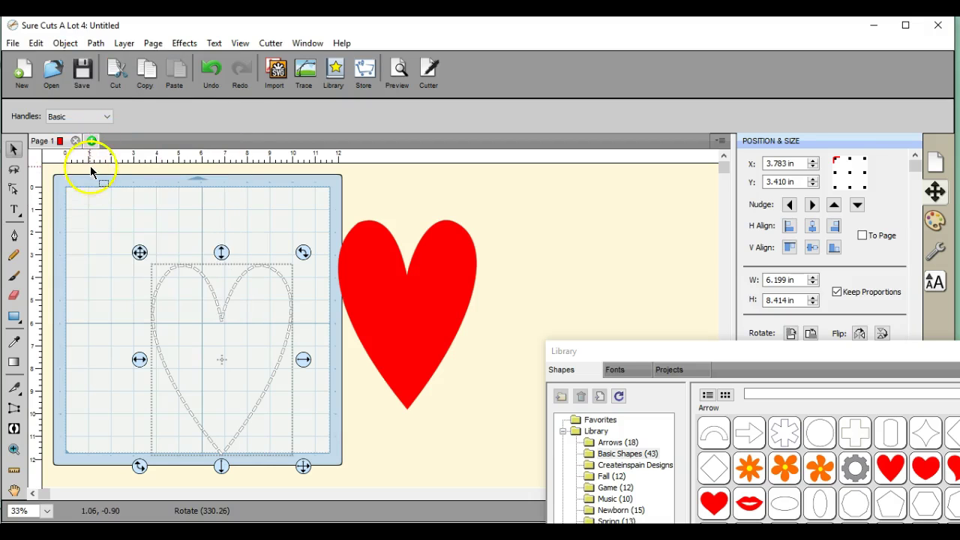
pyautogui.moveTo(85, 157); pyautogui.dragTo(516, 498)
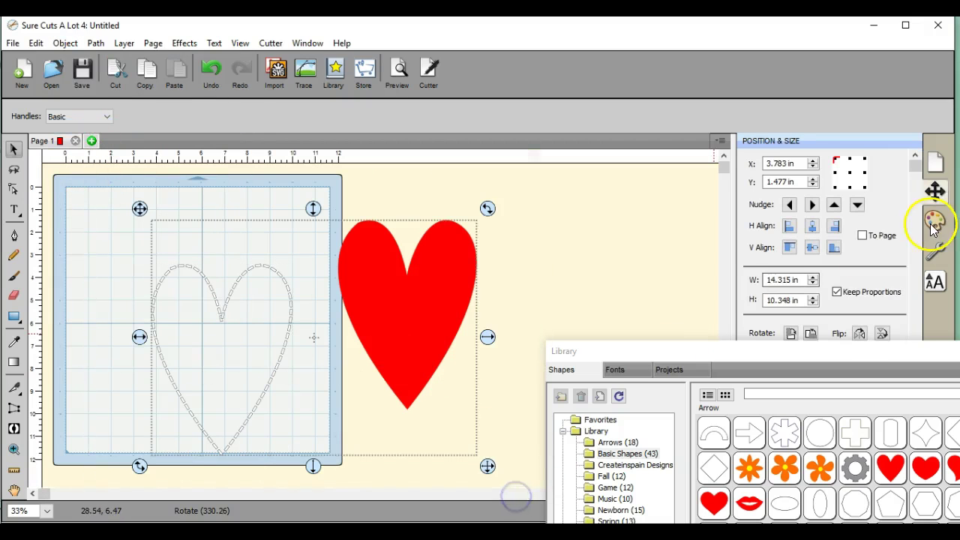
pyautogui.click(862, 236)
pyautogui.click(812, 226)
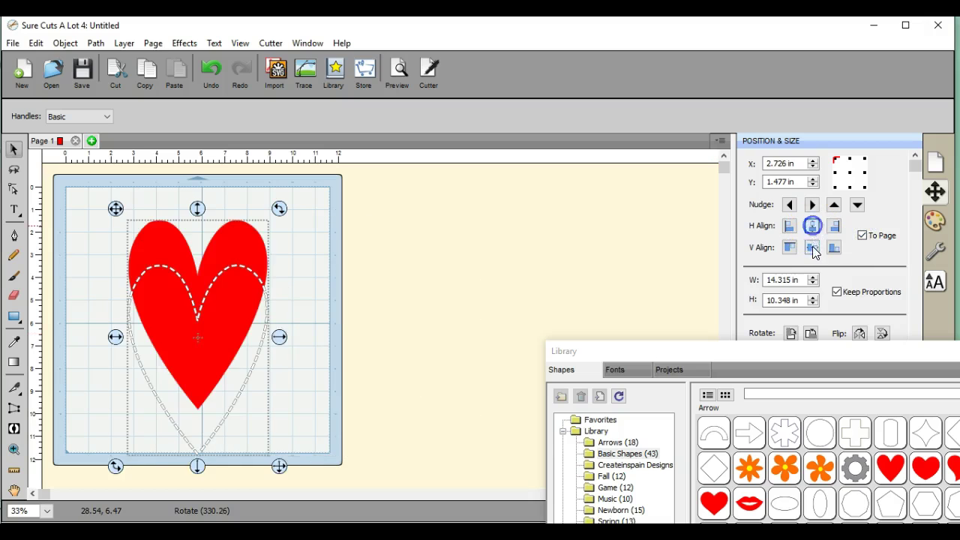
pyautogui.click(812, 246)
# Move the shape library aside and select the grouped dashed outline in Layers.
pyautogui.click(338, 287)
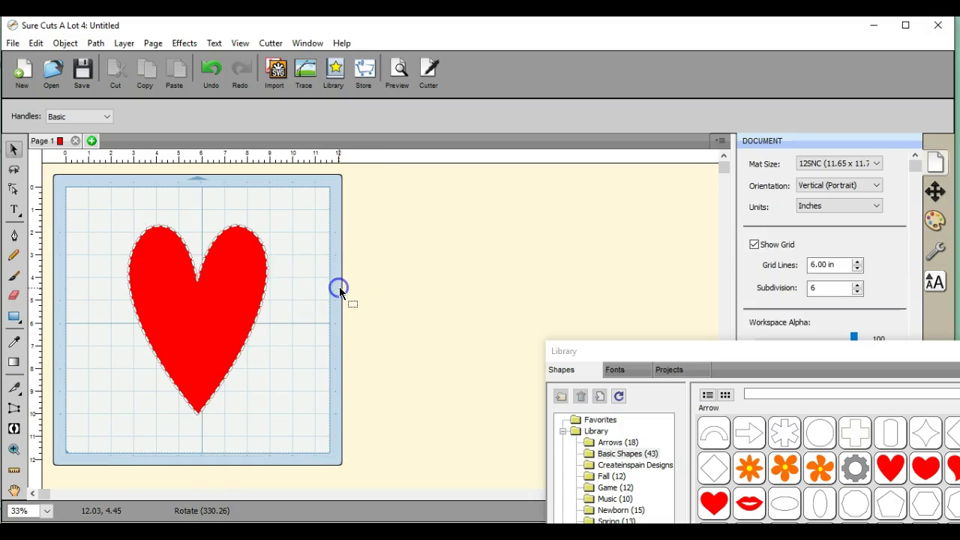
pyautogui.moveTo(819, 355); pyautogui.dragTo(589, 373)
pyautogui.click(778, 369)
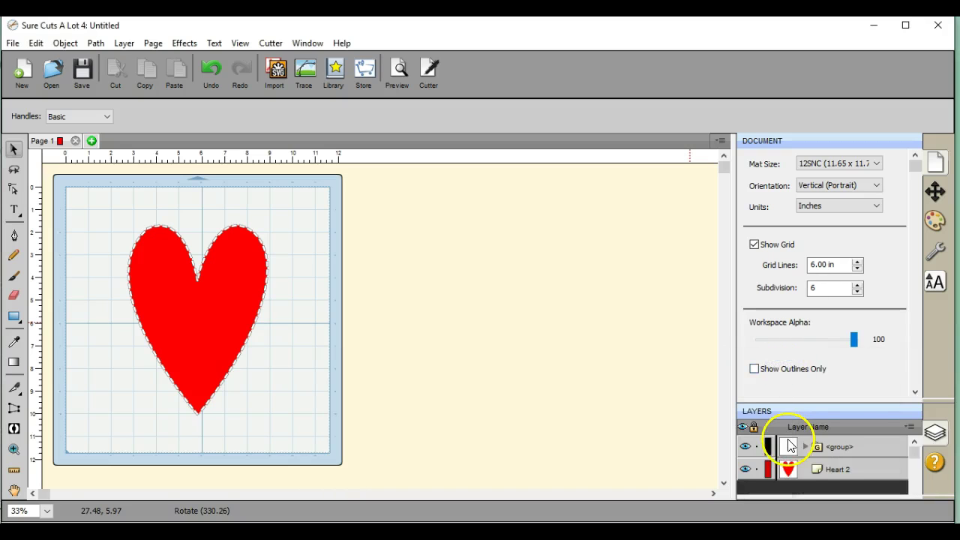
pyautogui.click(789, 447)
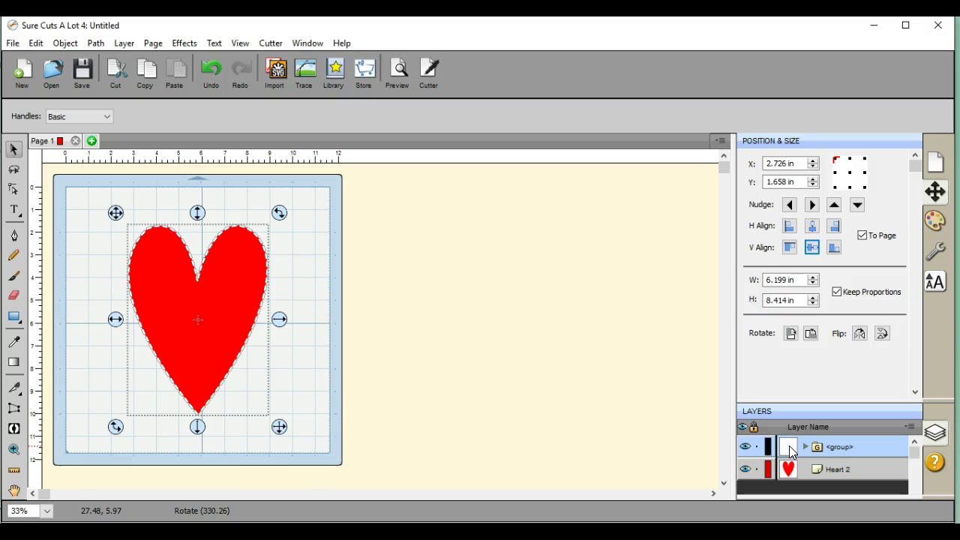
# Shrink the dashed outline to 5.950 in wide and centre it on the page.
pyautogui.click(813, 283)
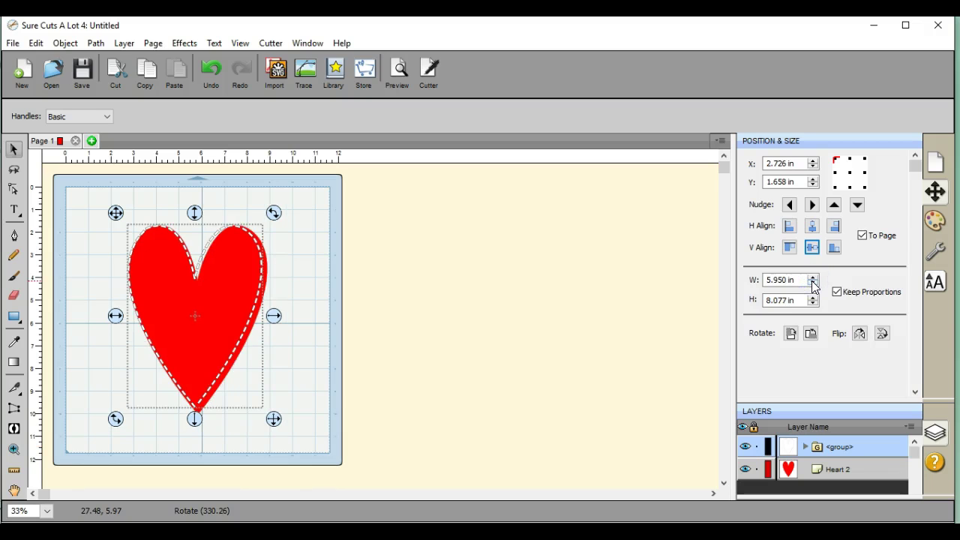
pyautogui.click(811, 226)
pyautogui.click(811, 248)
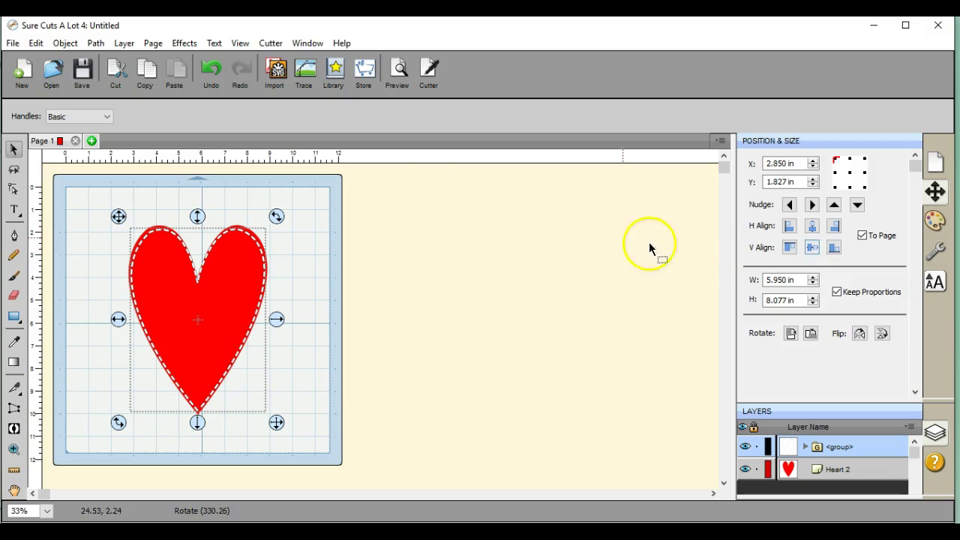
pyautogui.click(349, 253)
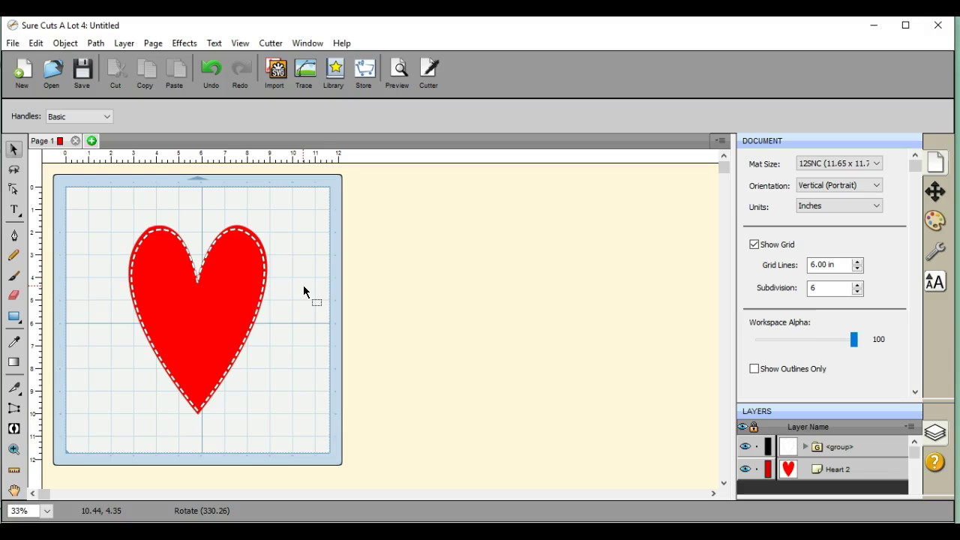
# Enlarge the red heart to 6.350 × 8.672 in and centre it on the mat.
pyautogui.click(205, 306)
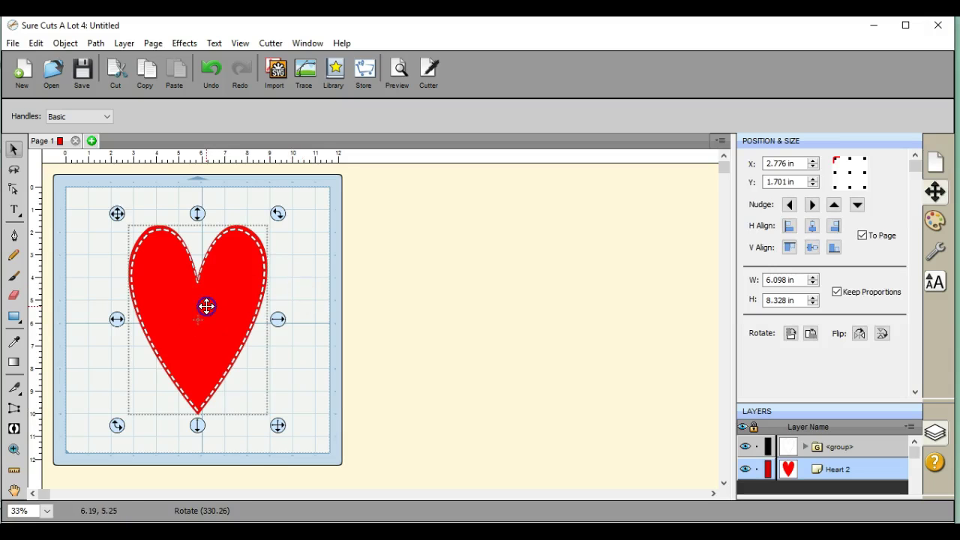
pyautogui.click(811, 277)
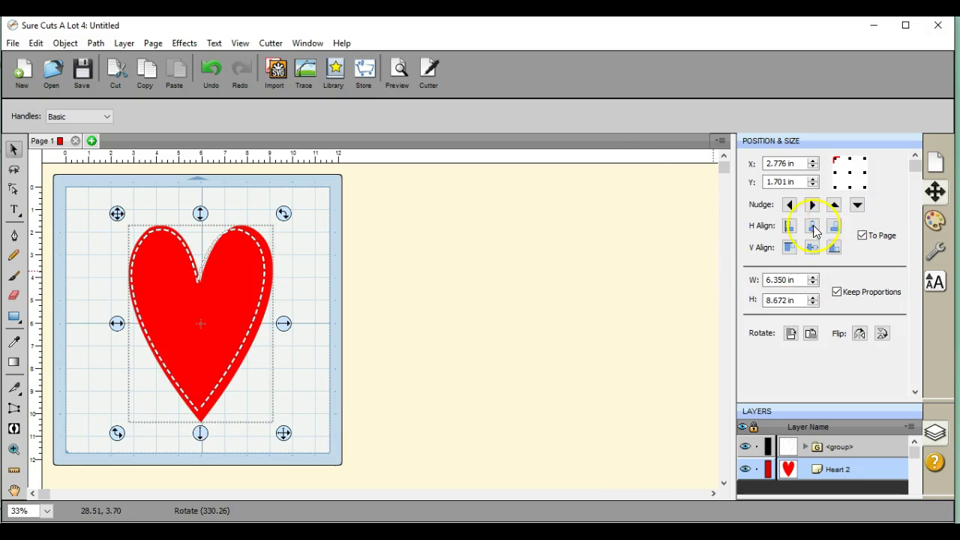
pyautogui.click(812, 226)
pyautogui.click(813, 248)
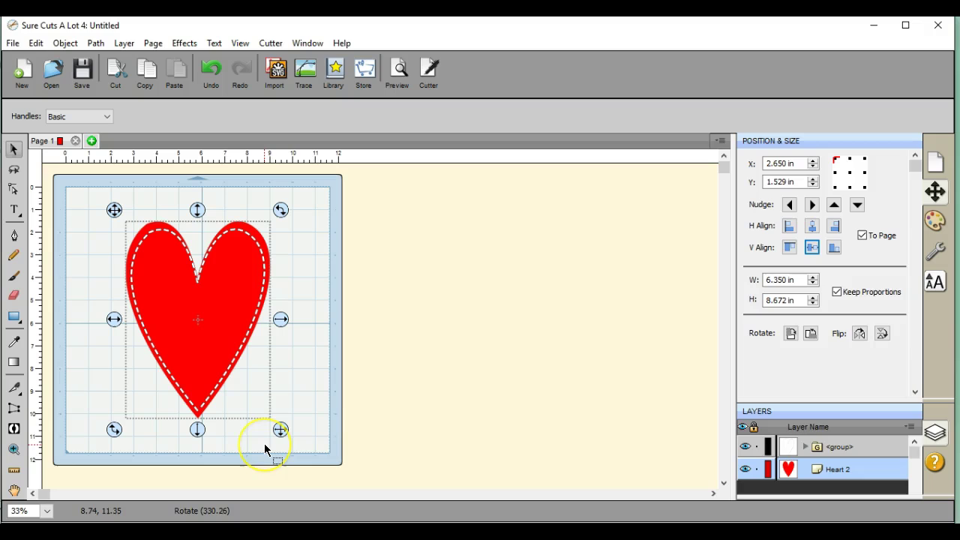
pyautogui.click(409, 516)
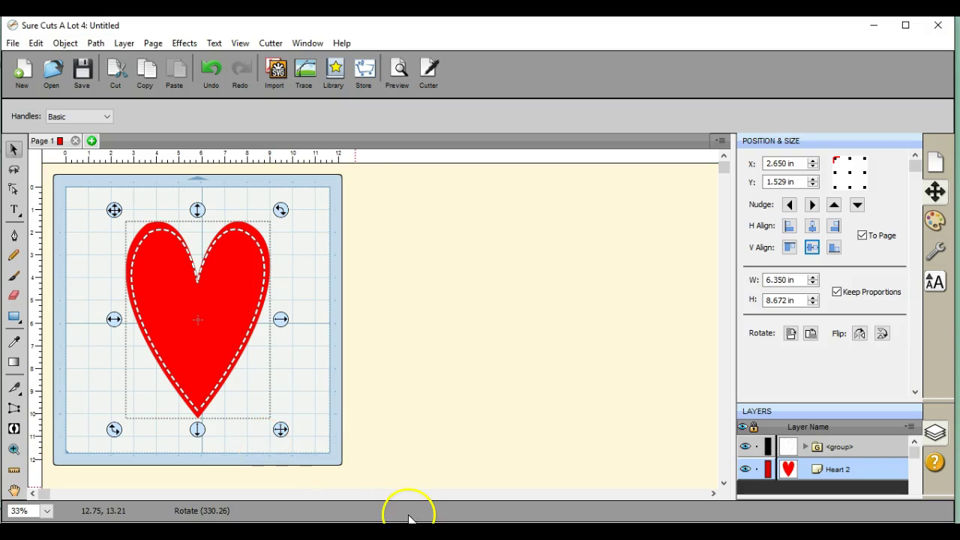
pyautogui.moveTo(358, 531)
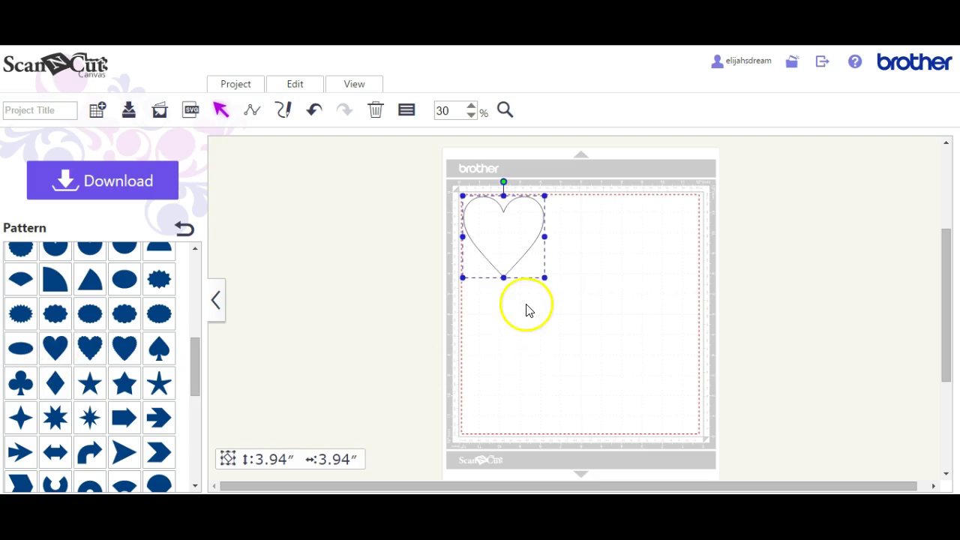
# Stretch the heart on the mat to 9.87″ tall and widen it to 6.64″.
pyautogui.moveTo(504, 276); pyautogui.dragTo(503, 296)
pyautogui.moveTo(517, 372); pyautogui.dragTo(523, 396)
pyautogui.moveTo(542, 290); pyautogui.dragTo(584, 293)
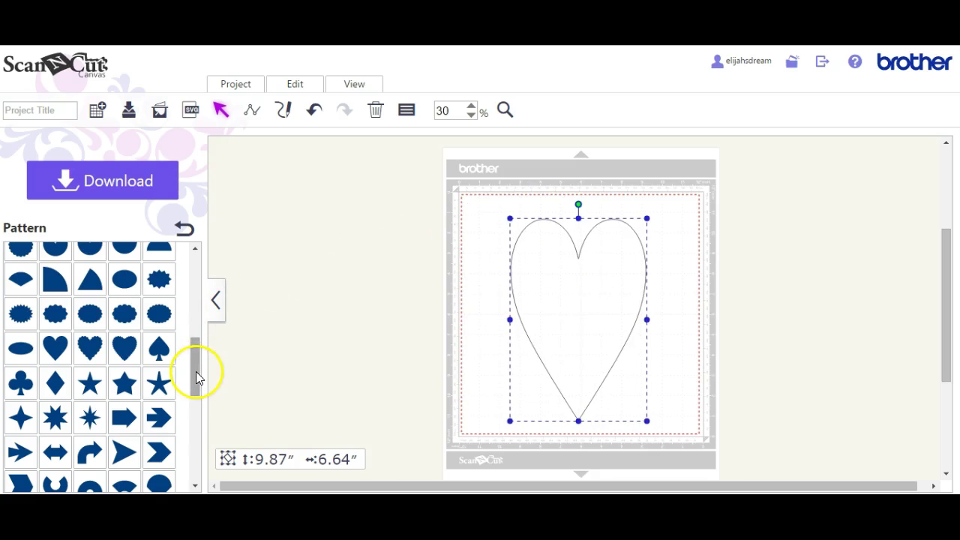
# Add a 0.2-inch outward offset line with round corners around the heart.
pyautogui.click(292, 88)
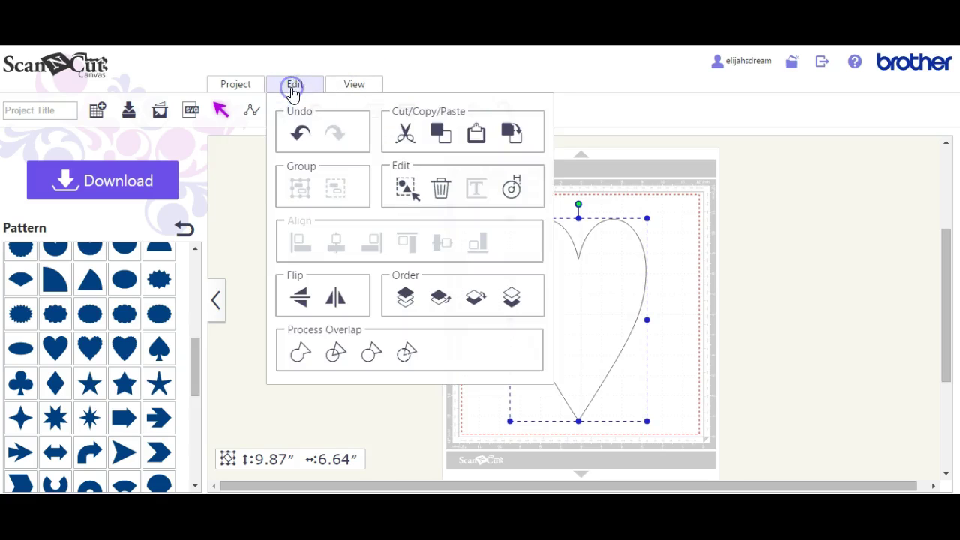
pyautogui.click(512, 189)
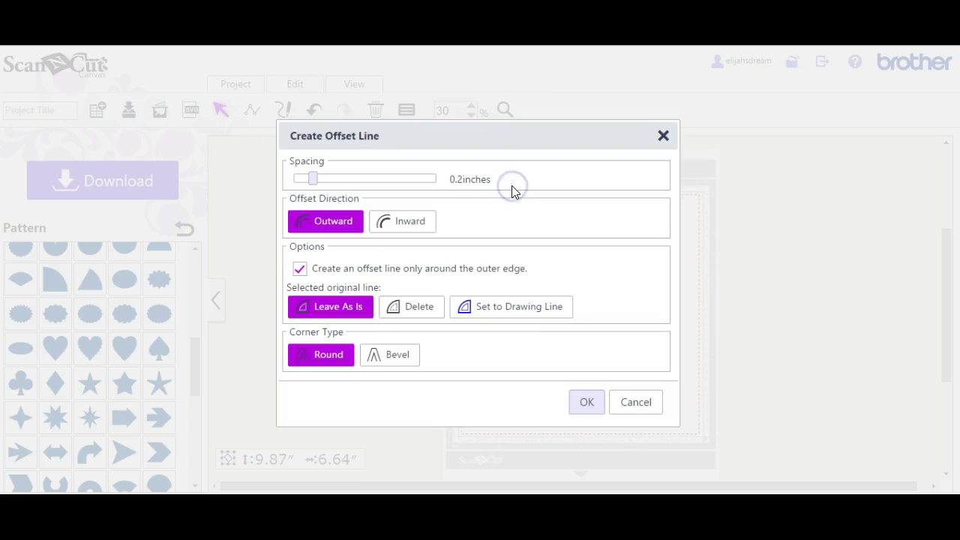
pyautogui.click(583, 402)
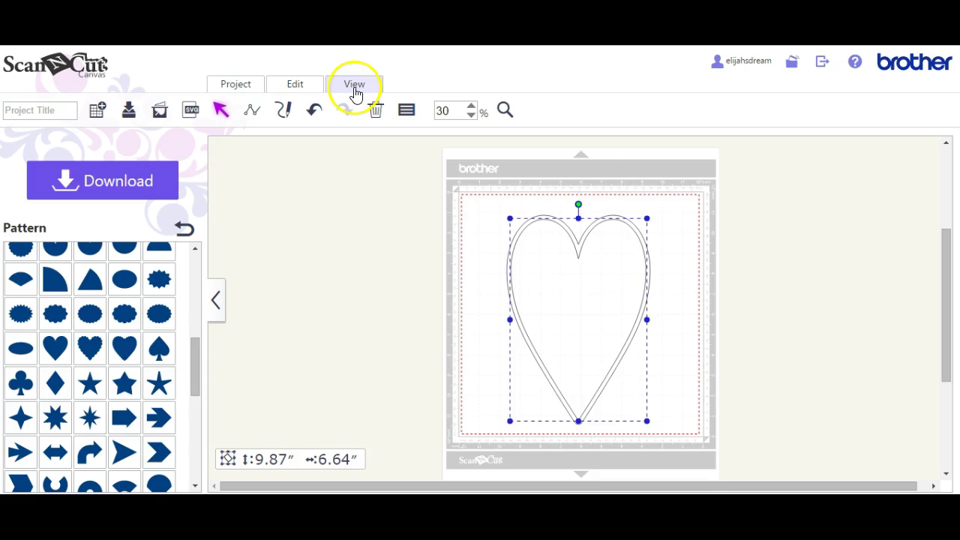
pyautogui.click(290, 215)
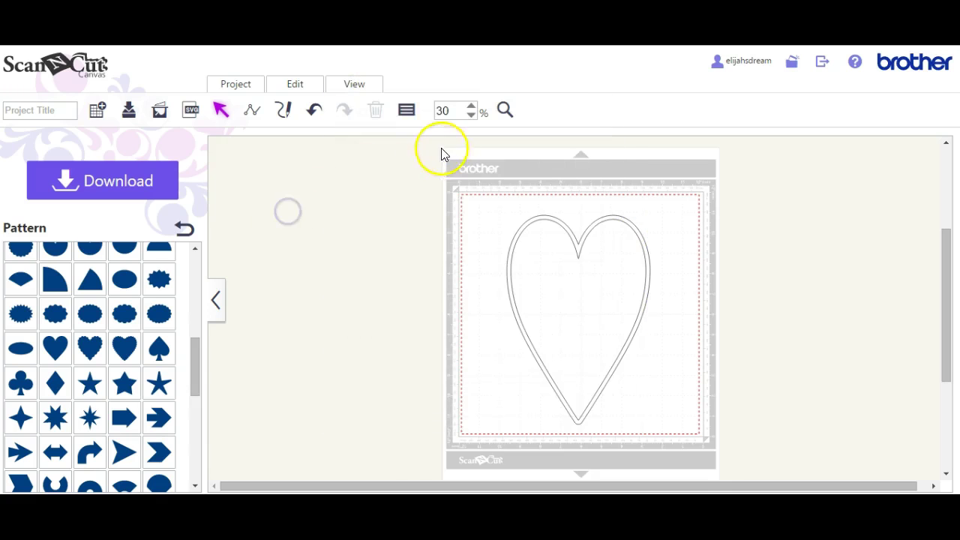
pyautogui.click(406, 112)
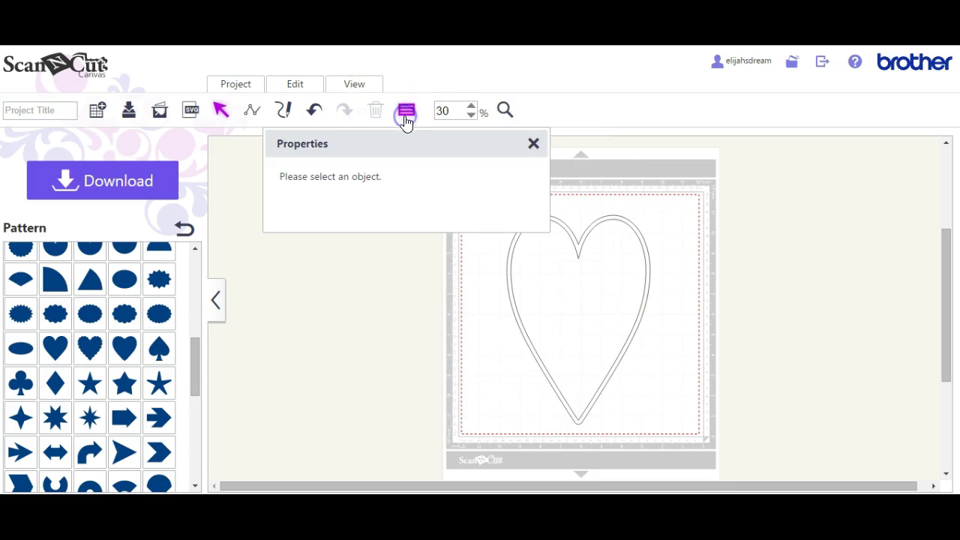
pyautogui.click(551, 336)
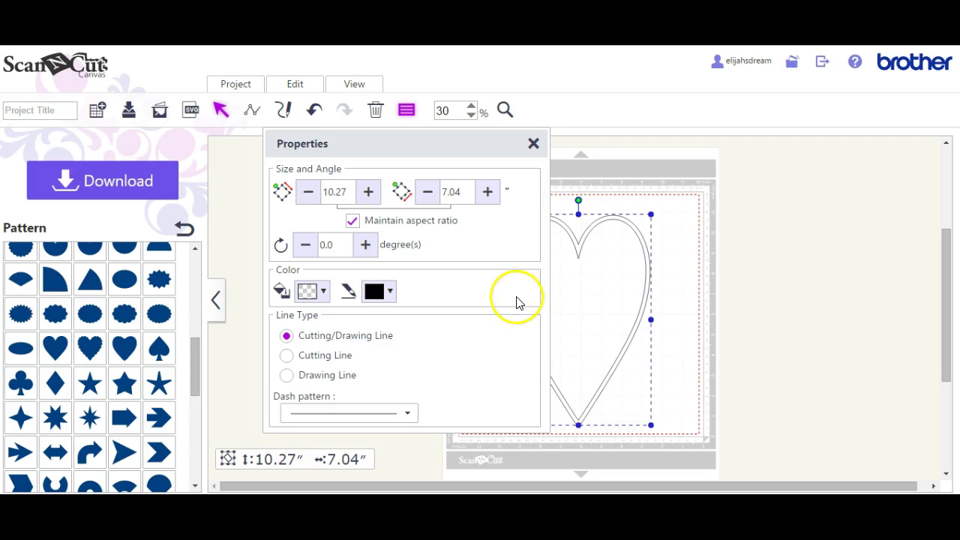
pyautogui.click(534, 144)
pyautogui.click(769, 278)
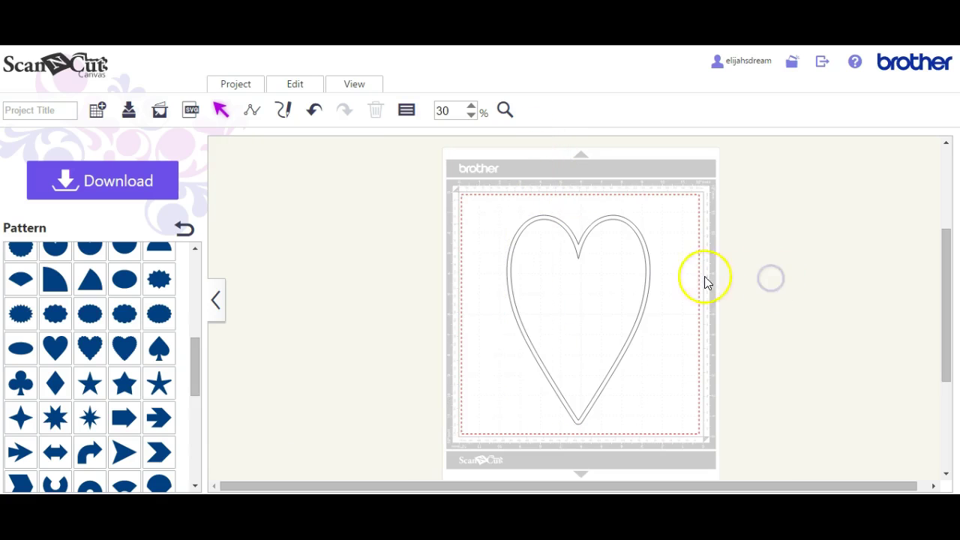
pyautogui.moveTo(626, 244); pyautogui.dragTo(815, 255)
pyautogui.click(583, 285)
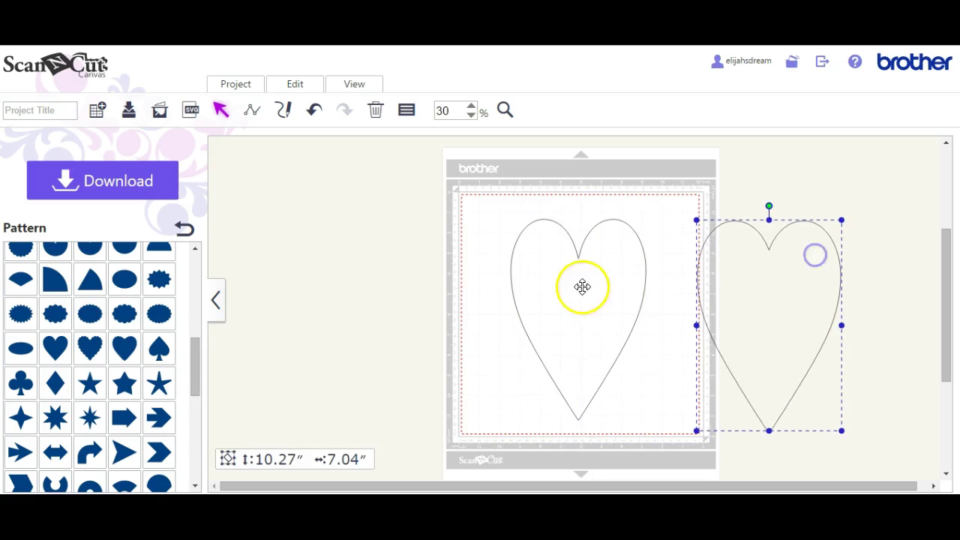
pyautogui.moveTo(578, 281); pyautogui.dragTo(375, 300)
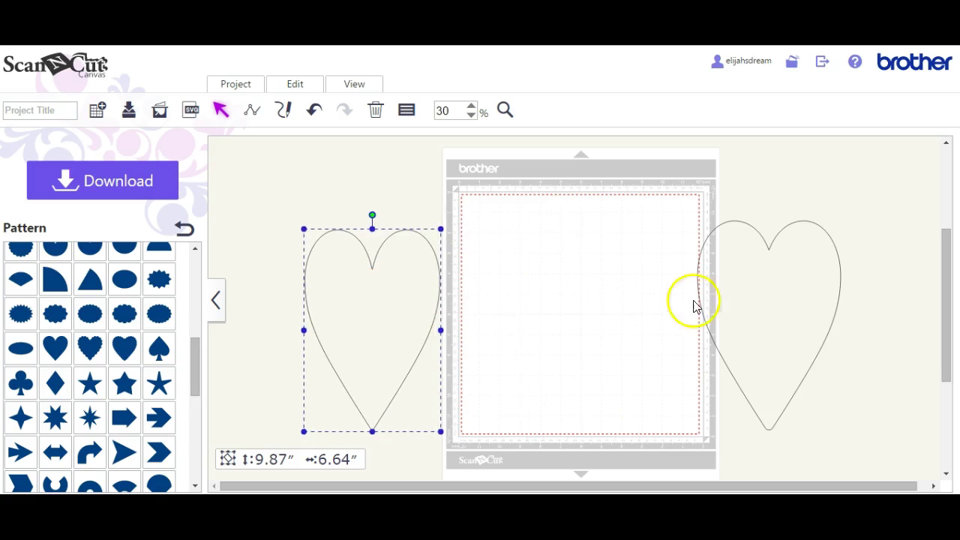
pyautogui.moveTo(772, 298); pyautogui.dragTo(593, 289)
pyautogui.moveTo(388, 326); pyautogui.dragTo(576, 296)
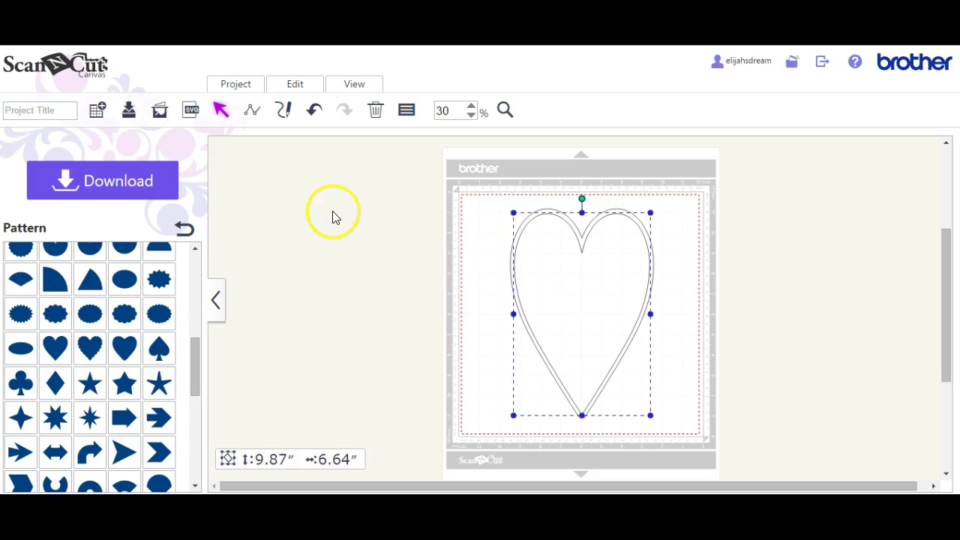
# Give the inner heart the long-dash line style in its properties, then deselect and close the panel.
pyautogui.click(405, 114)
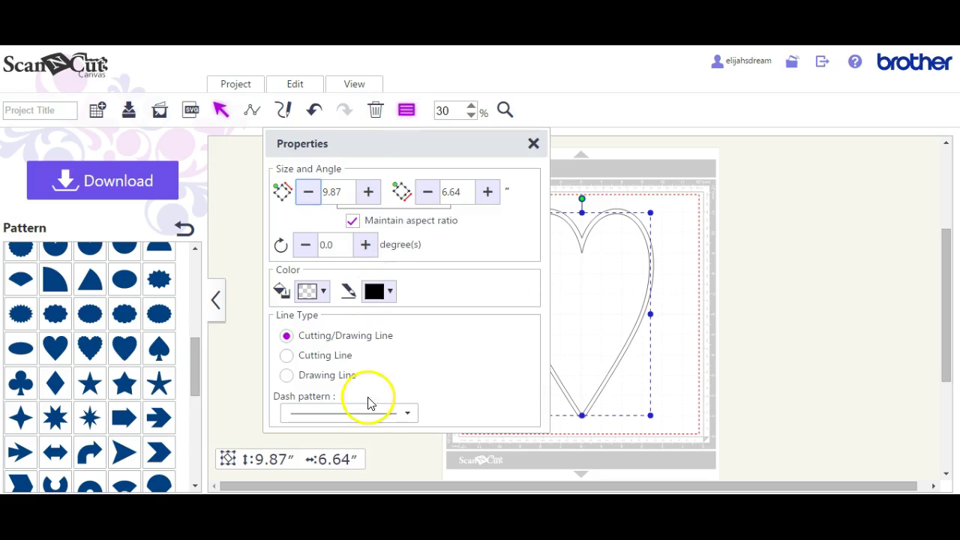
pyautogui.click(408, 416)
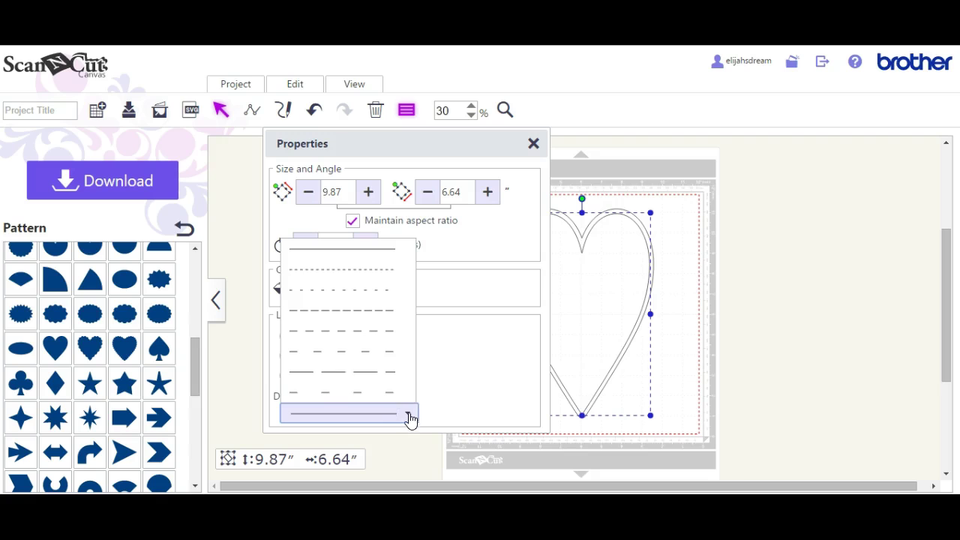
pyautogui.click(402, 316)
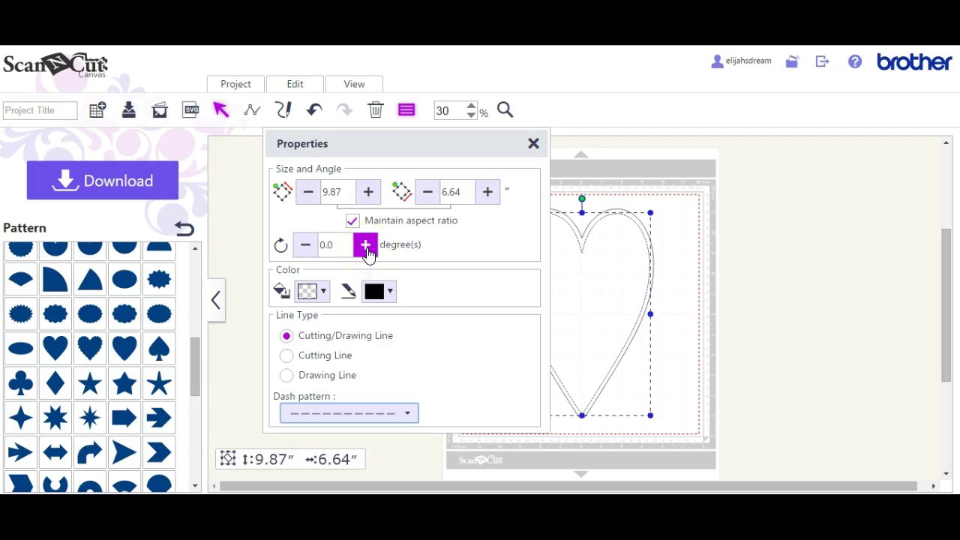
pyautogui.click(767, 271)
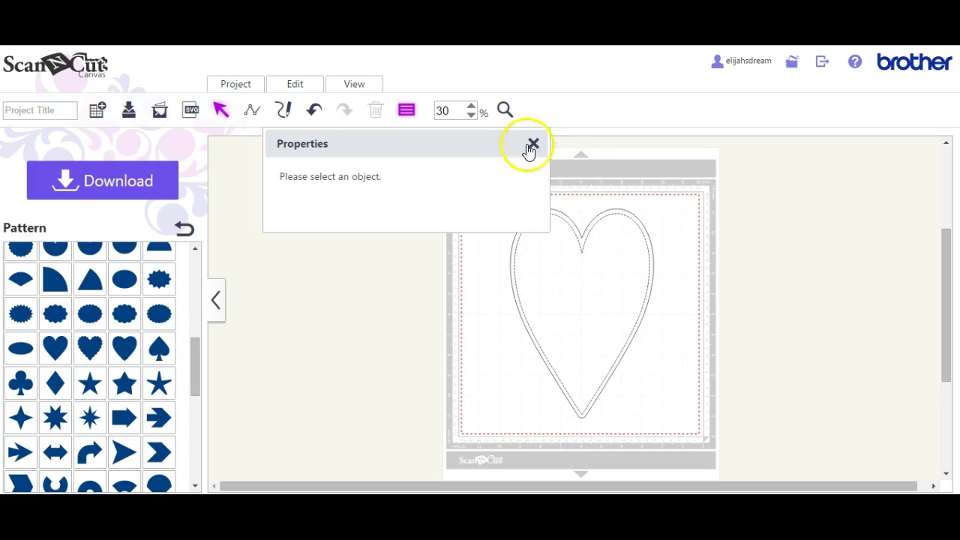
pyautogui.click(534, 144)
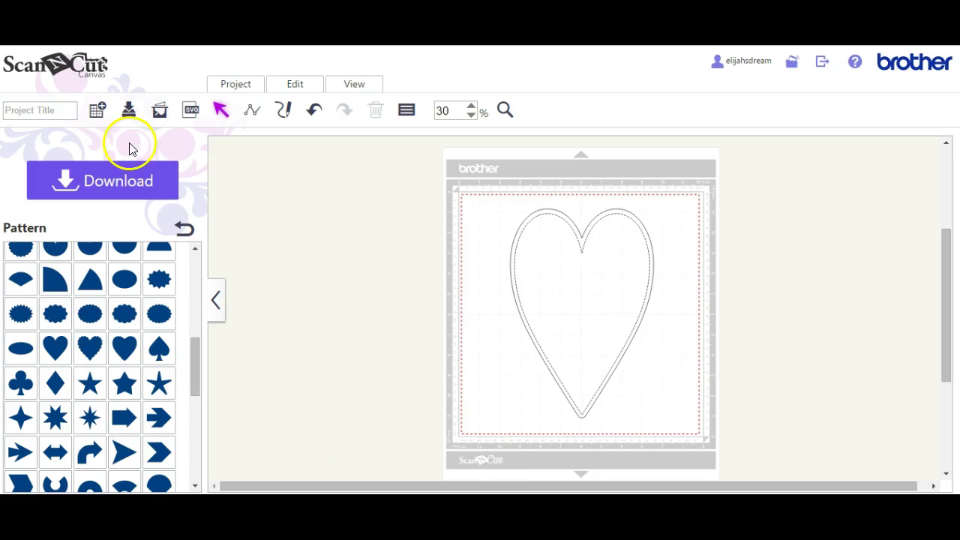
# Undo the solid outer outline and create a new 0.2-inch outward offset around the dashed heart.
pyautogui.hotkey('ctrl', 'z')
pyautogui.click(586, 254)
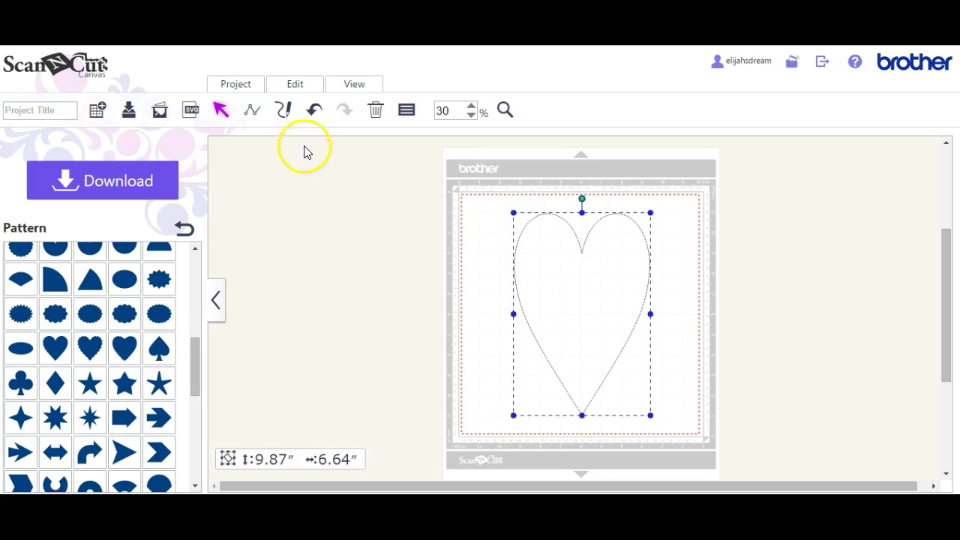
pyautogui.click(301, 93)
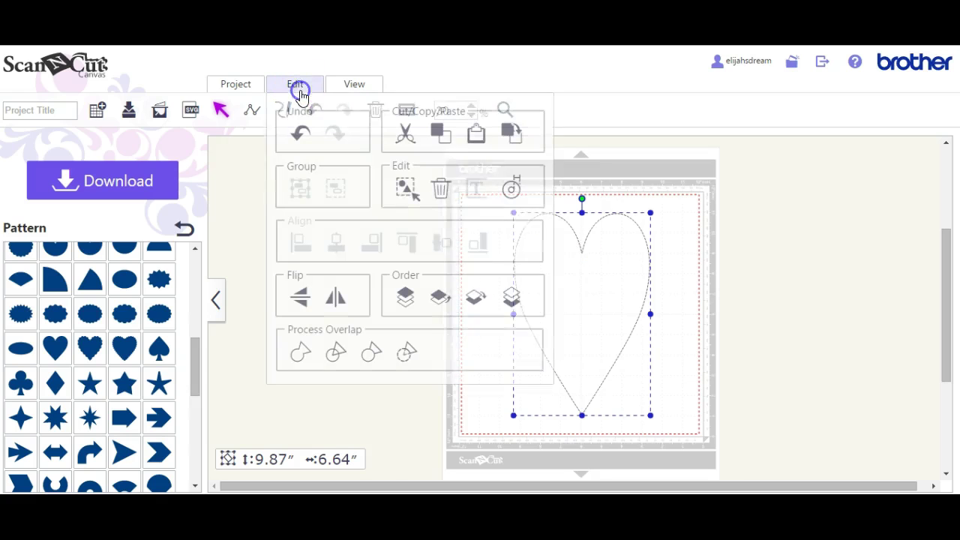
pyautogui.click(512, 194)
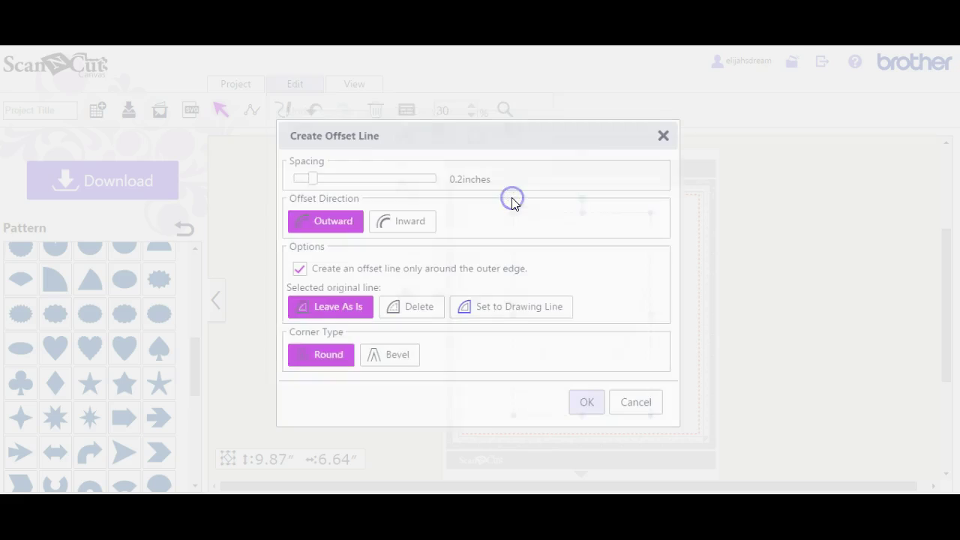
pyautogui.click(590, 408)
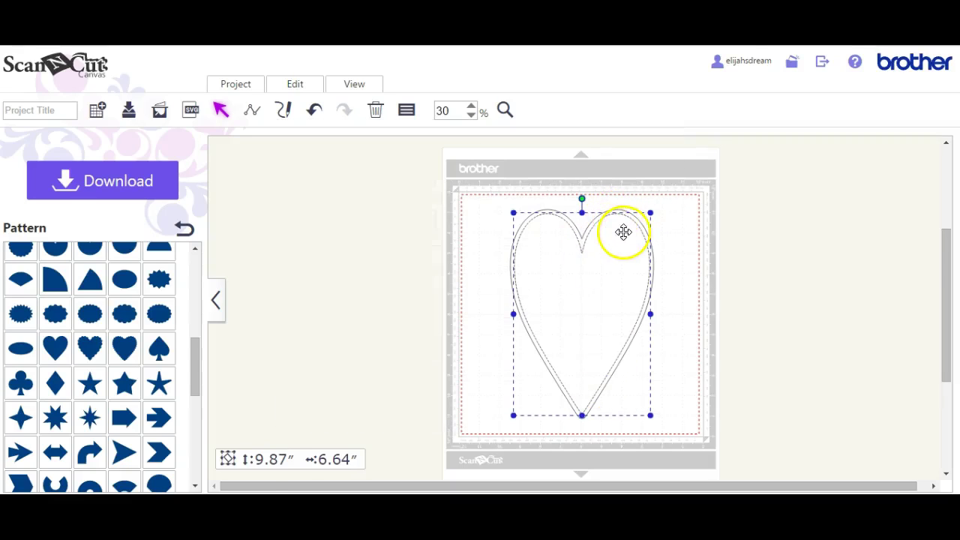
pyautogui.hotkey('ctrl', '+')
pyautogui.hotkey('ctrl', '+')
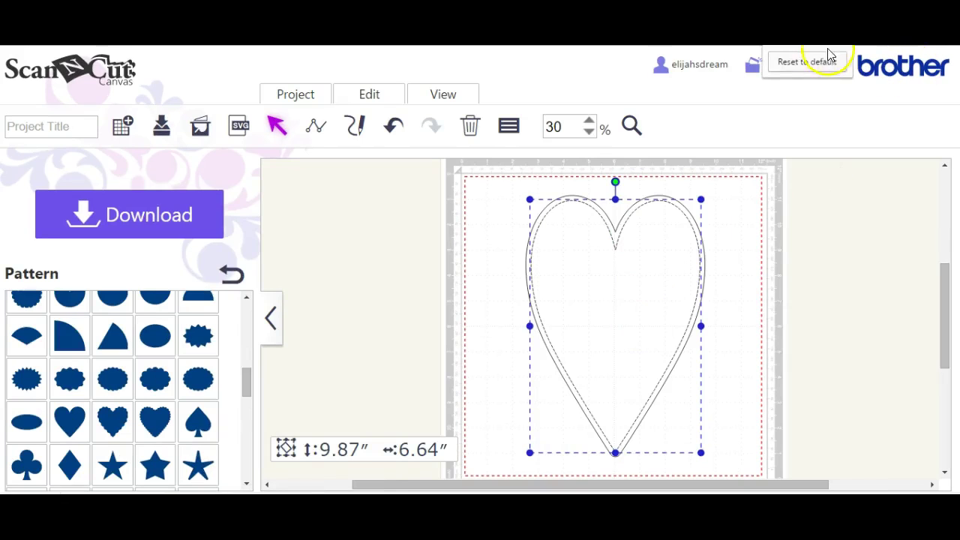
# Reset the browser page zoom to its default size.
pyautogui.click(820, 62)
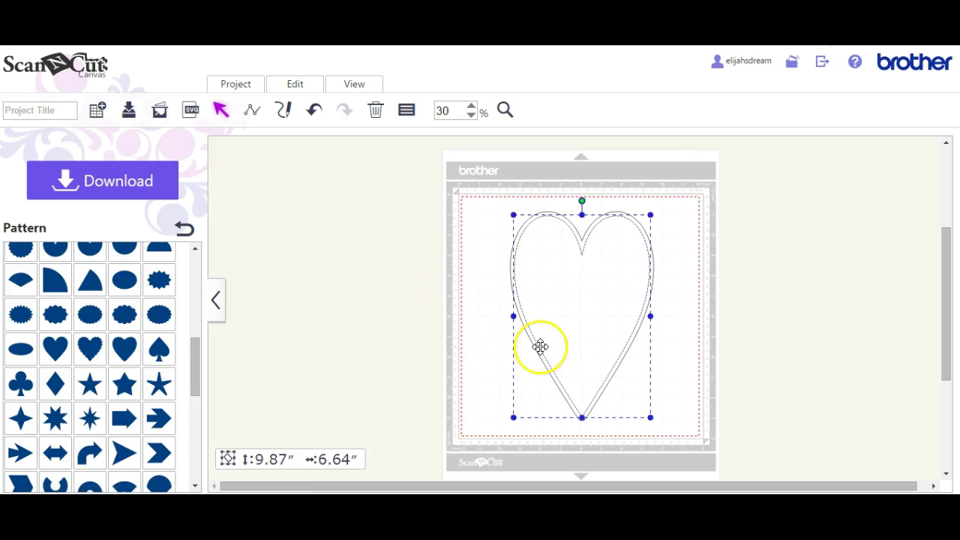